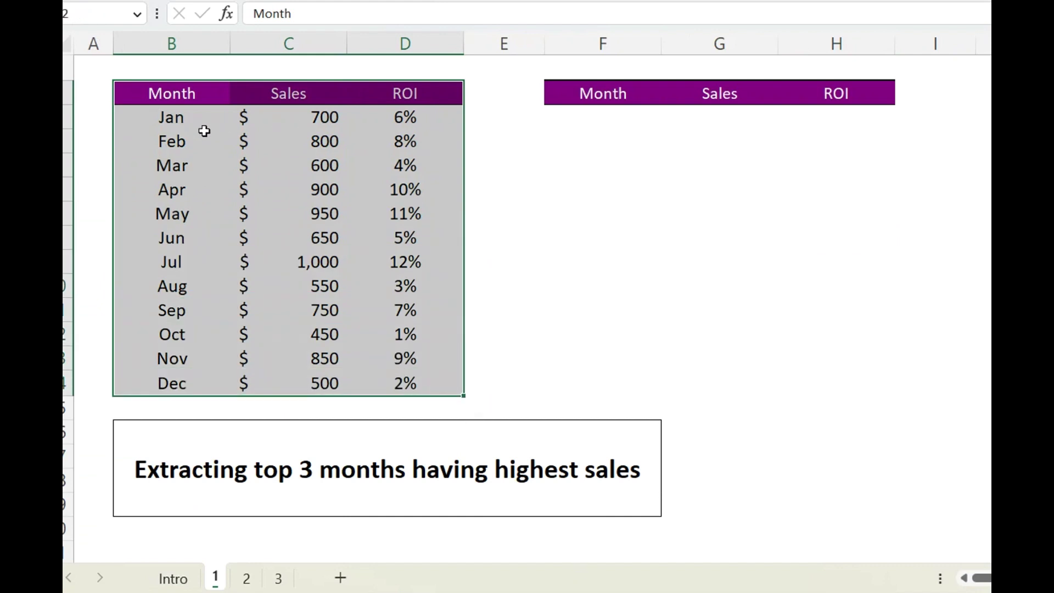
Enter =TAKE(B3:D14,,) in F3 so all twelve Month, Sales and ROI rows spill
click(397, 166)
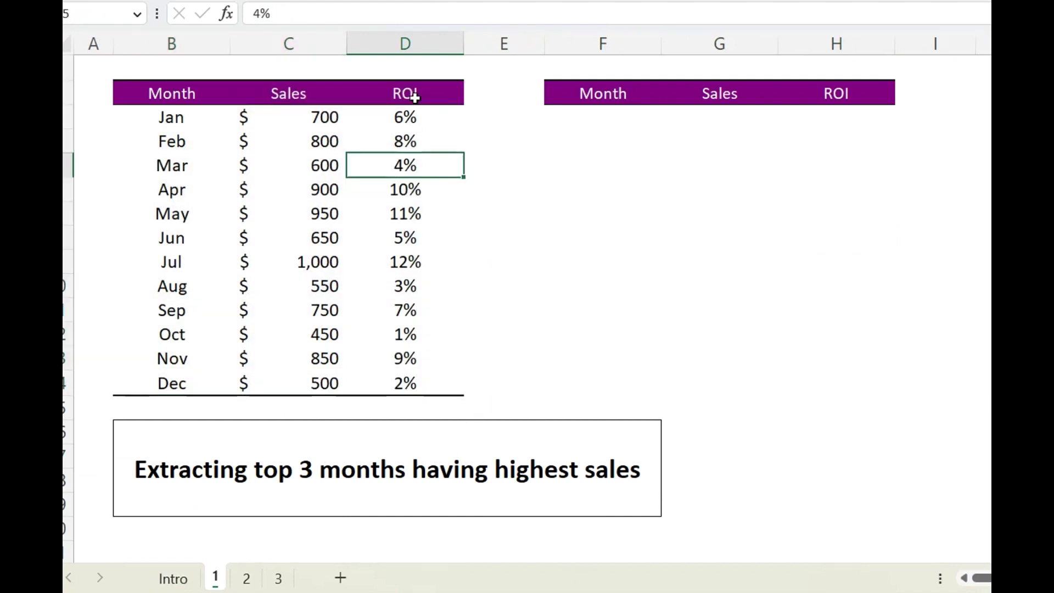
click(605, 134)
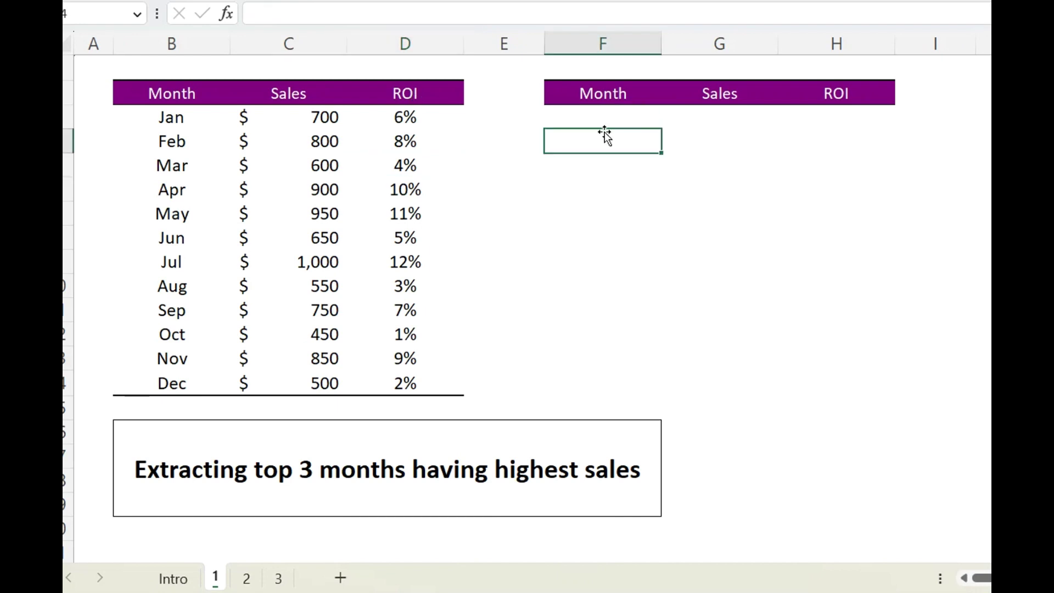
key(Up)
text(=)
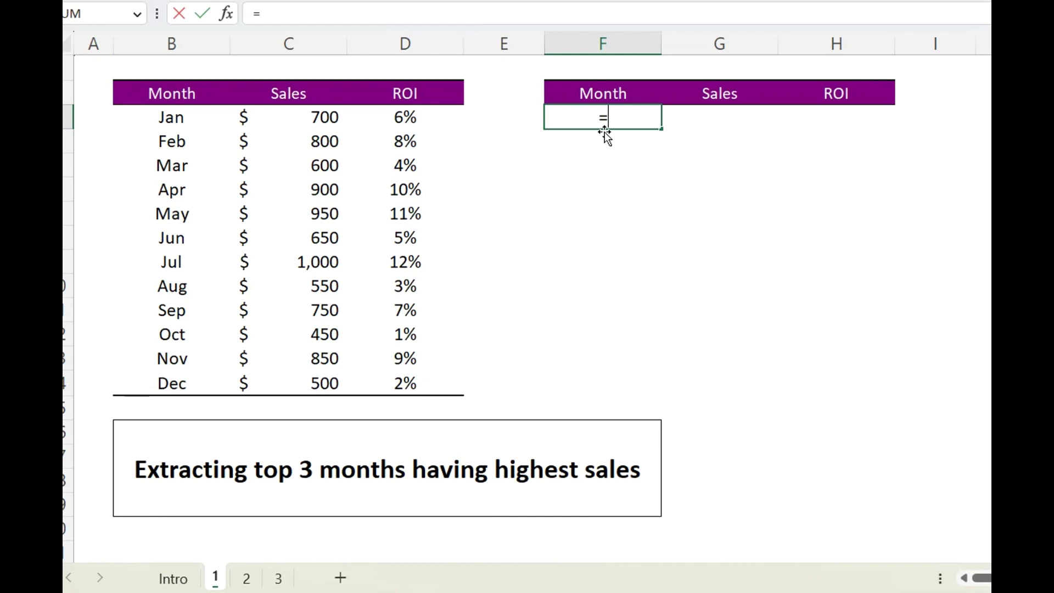
text(TAK)
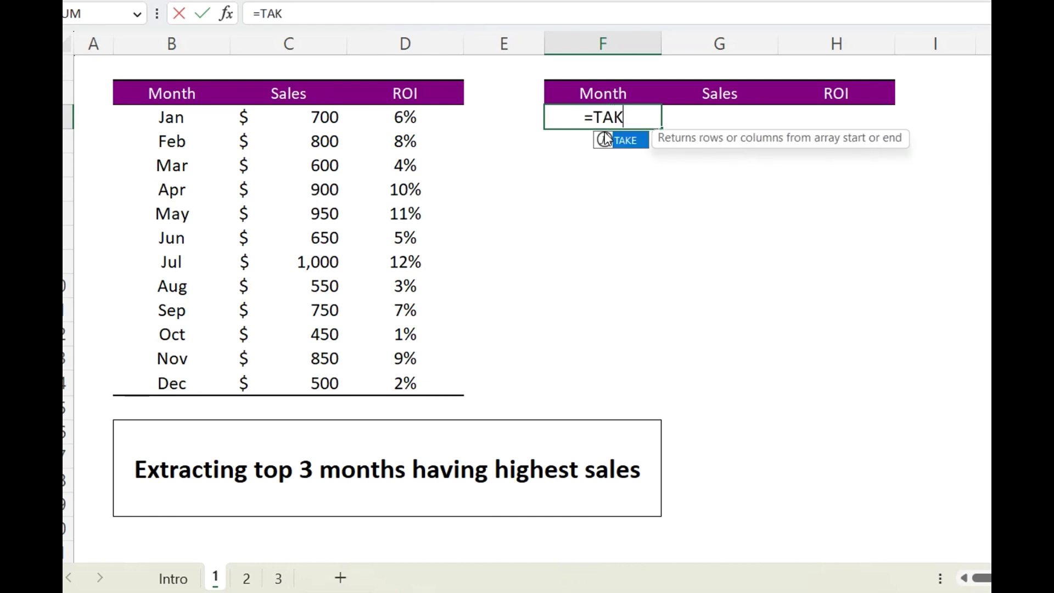
text(E()
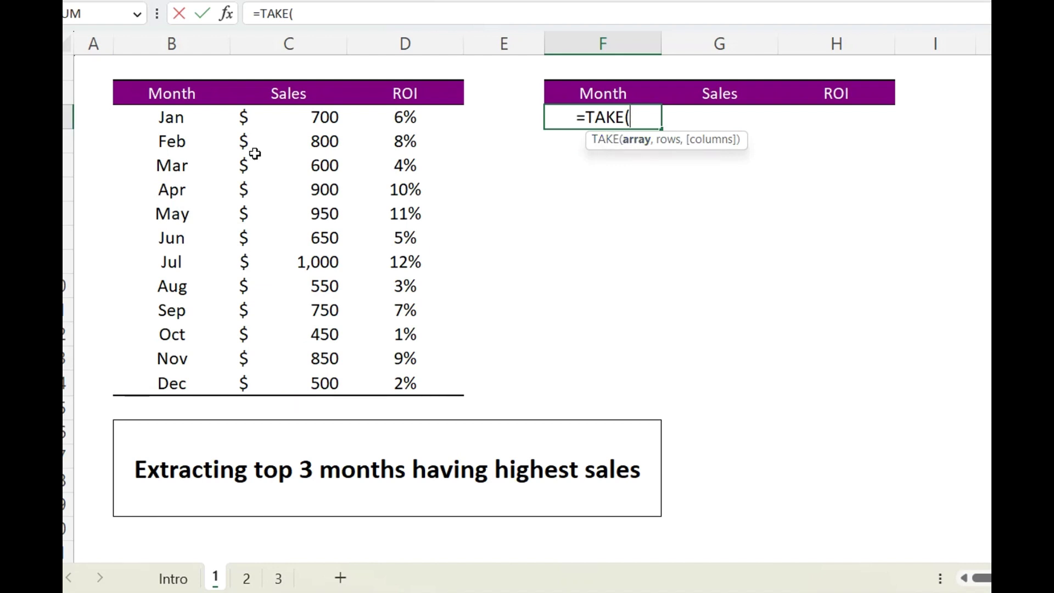
drag(171, 117, 400, 384)
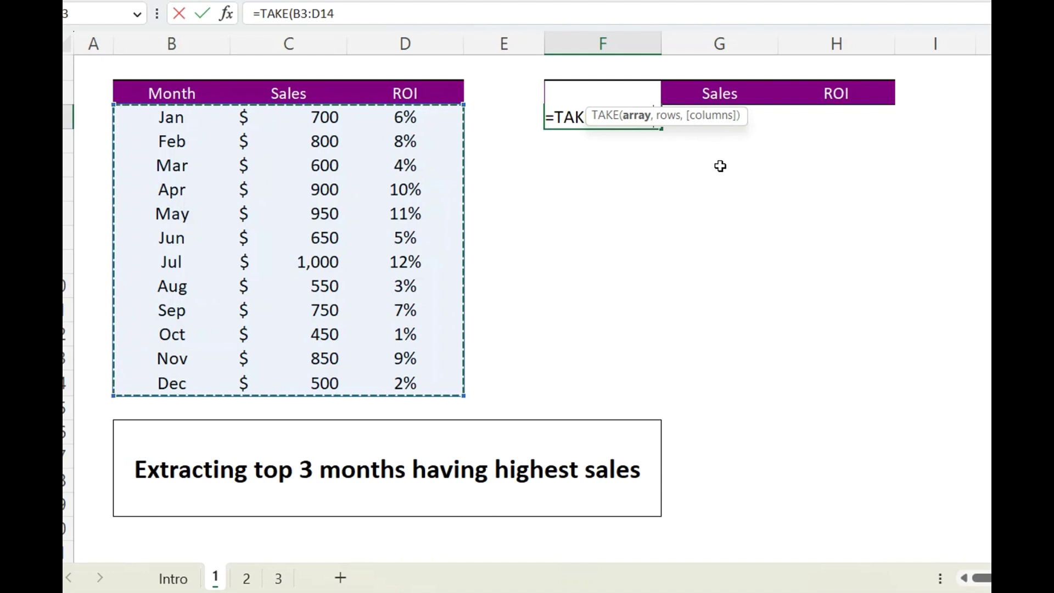
text(,)
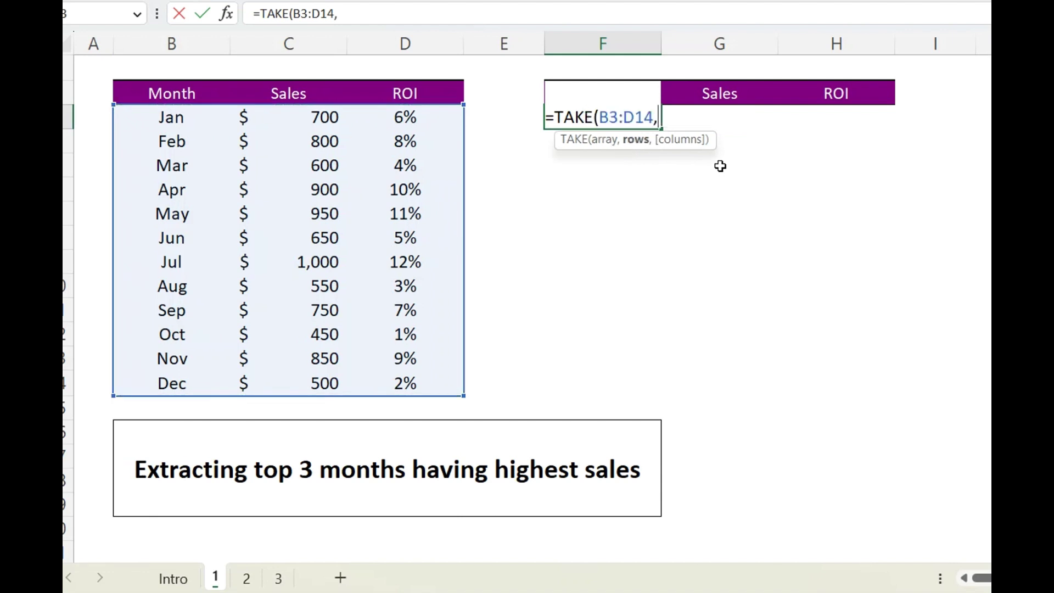
text(,)
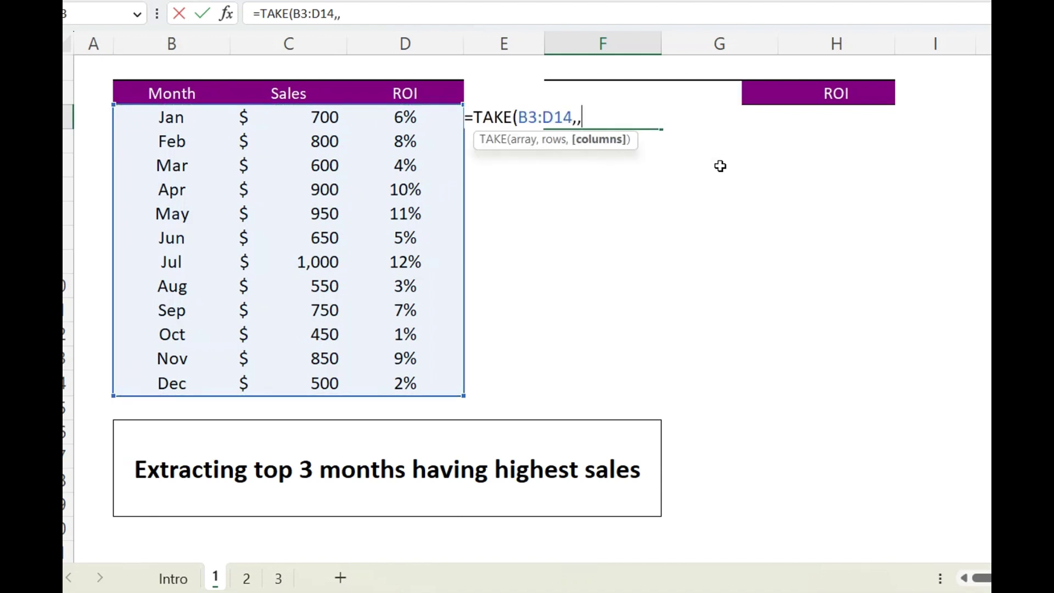
text())
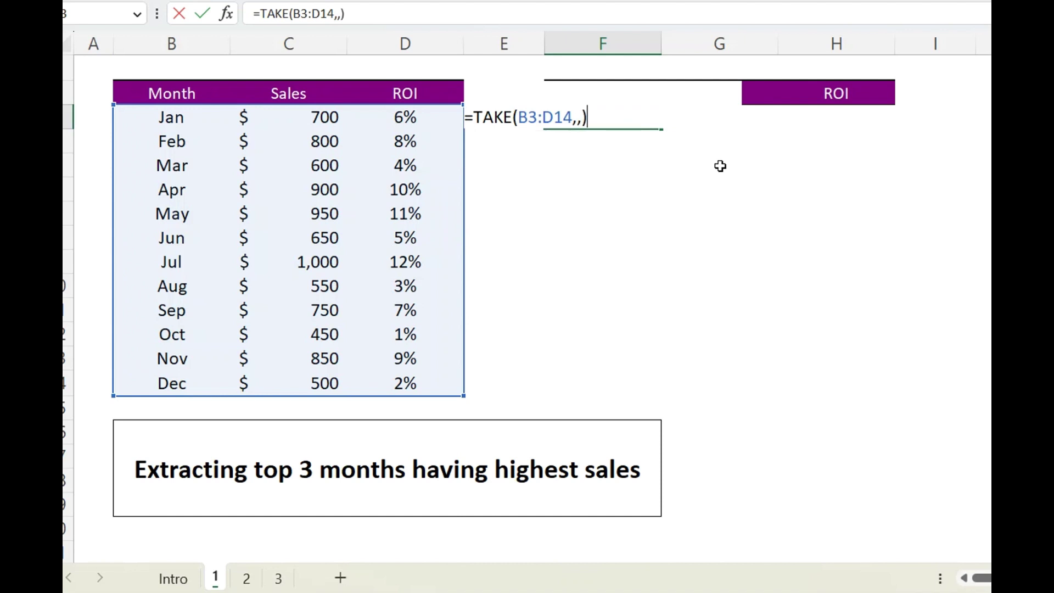
key(Return)
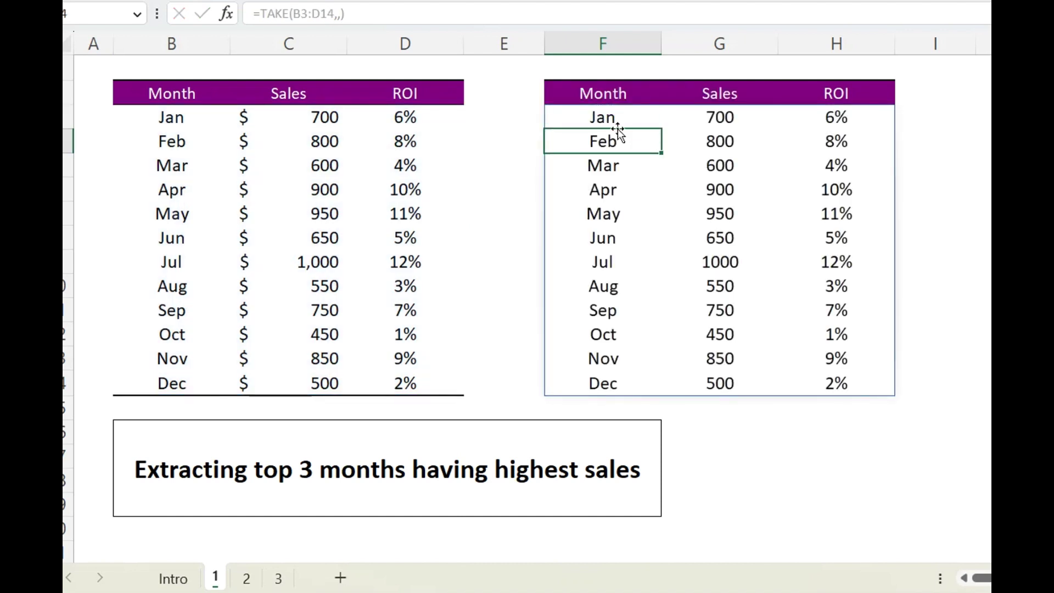
Change the formula to =TAKE(B3:D14,3) so only Jan, Feb and Mar remain
drag(610, 118, 861, 383)
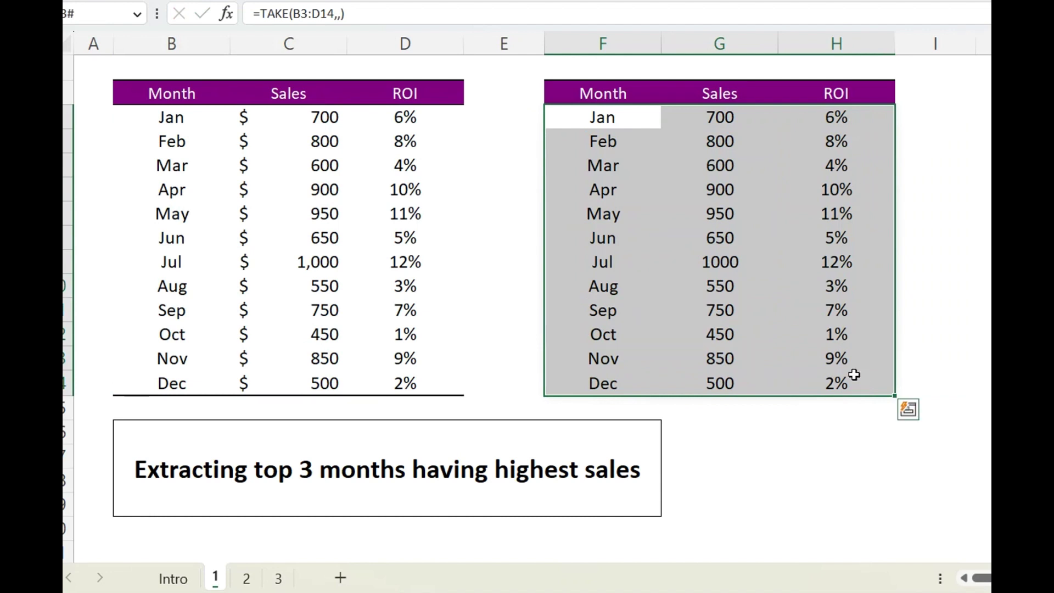
drag(173, 118, 376, 170)
click(604, 120)
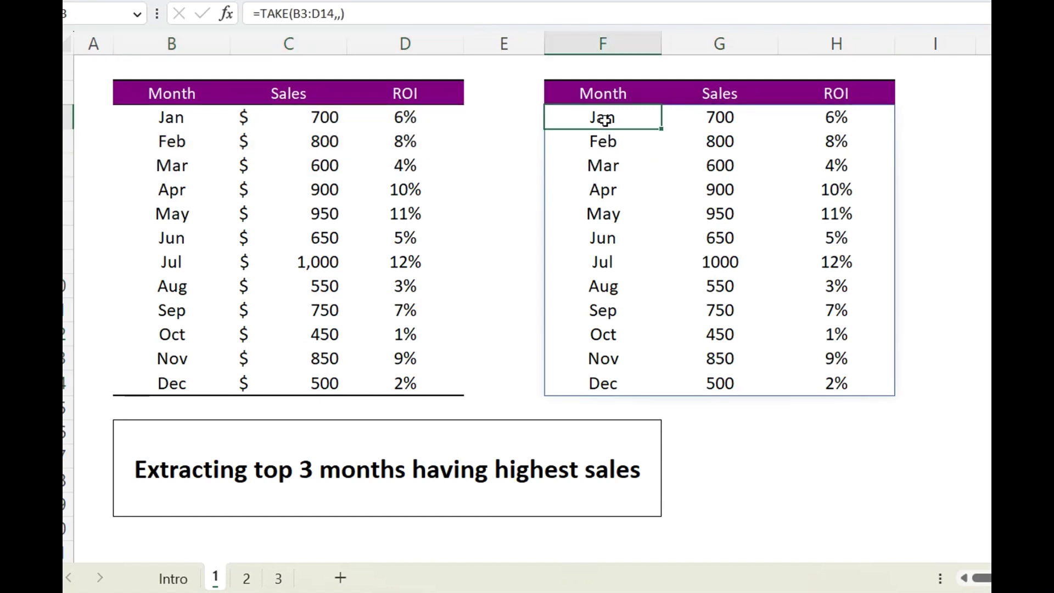
click(346, 13)
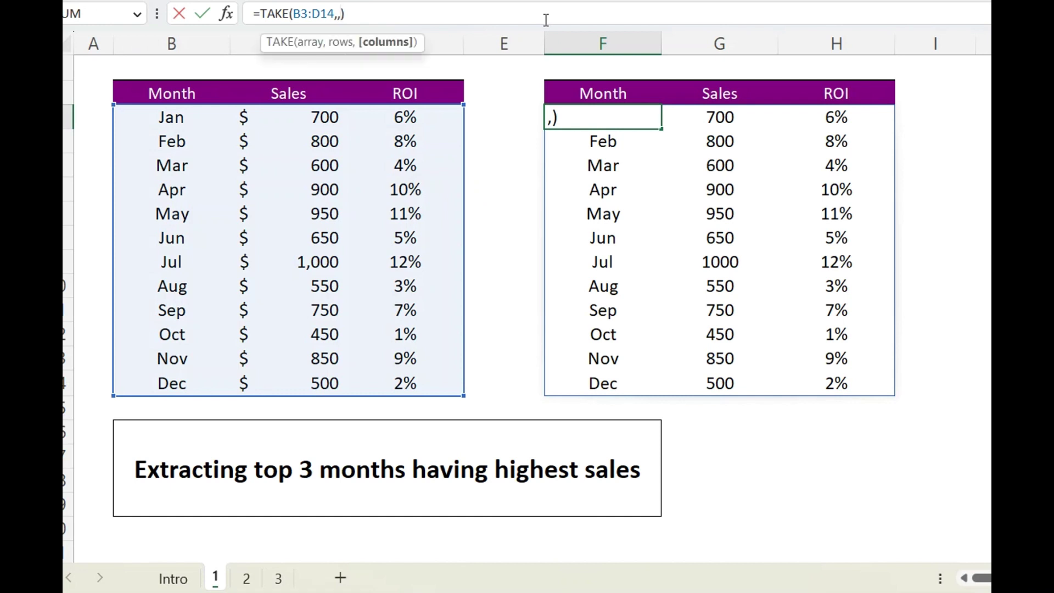
key(BackSpace)
text(3)
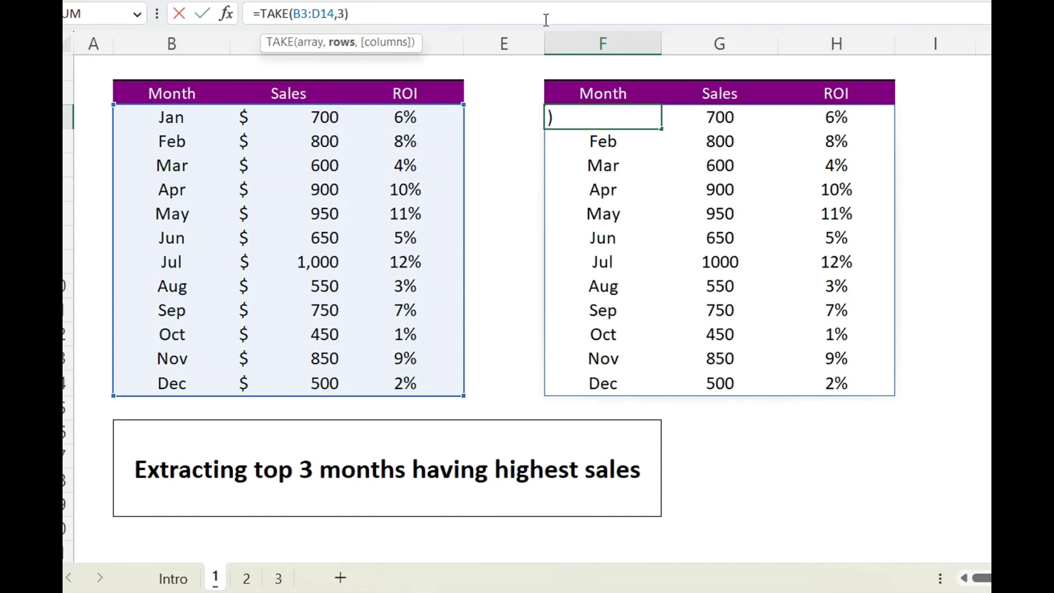
key(Return)
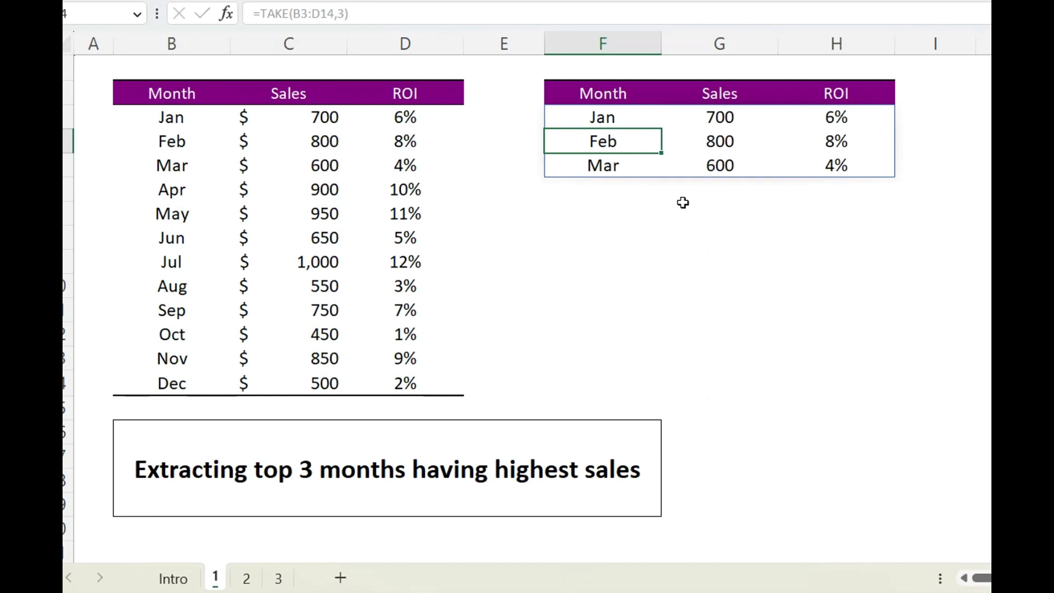
Compare the three results with the Jan–Mar source rows, then highlight Oct–Dec
click(635, 182)
drag(602, 115, 810, 167)
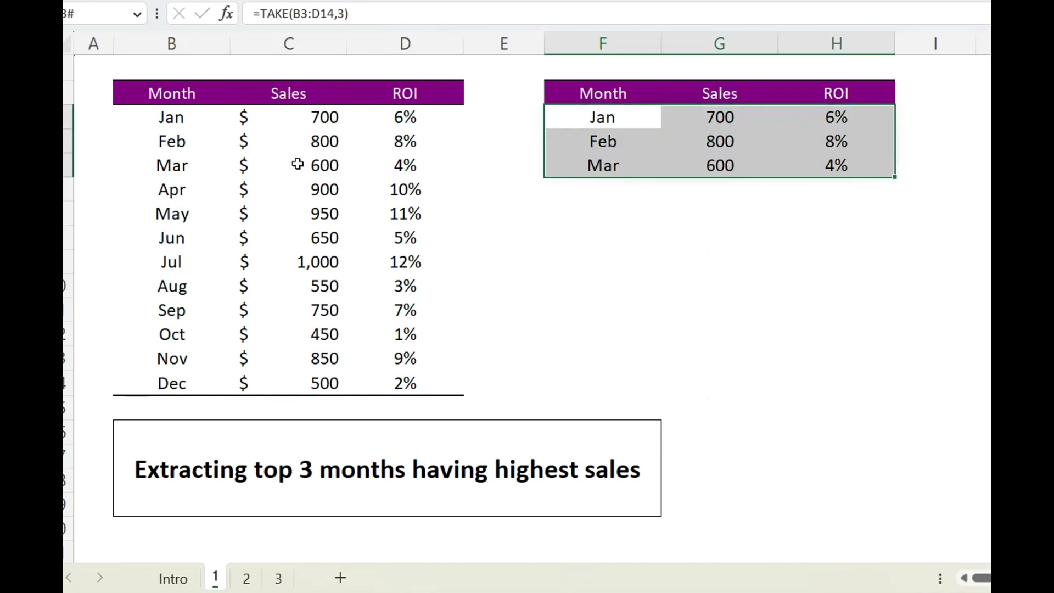
drag(179, 113, 390, 165)
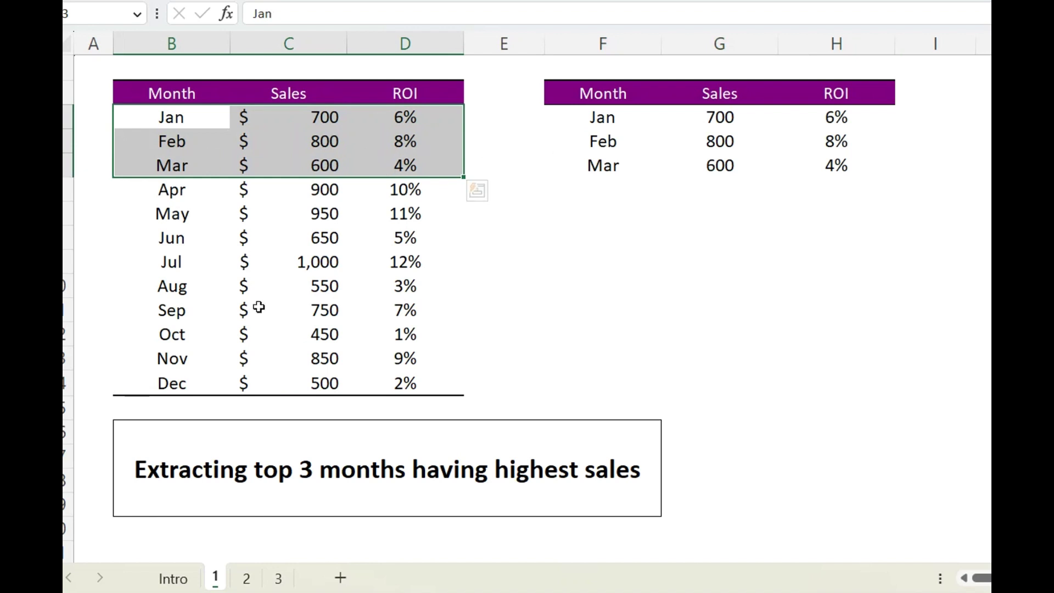
drag(172, 335, 364, 387)
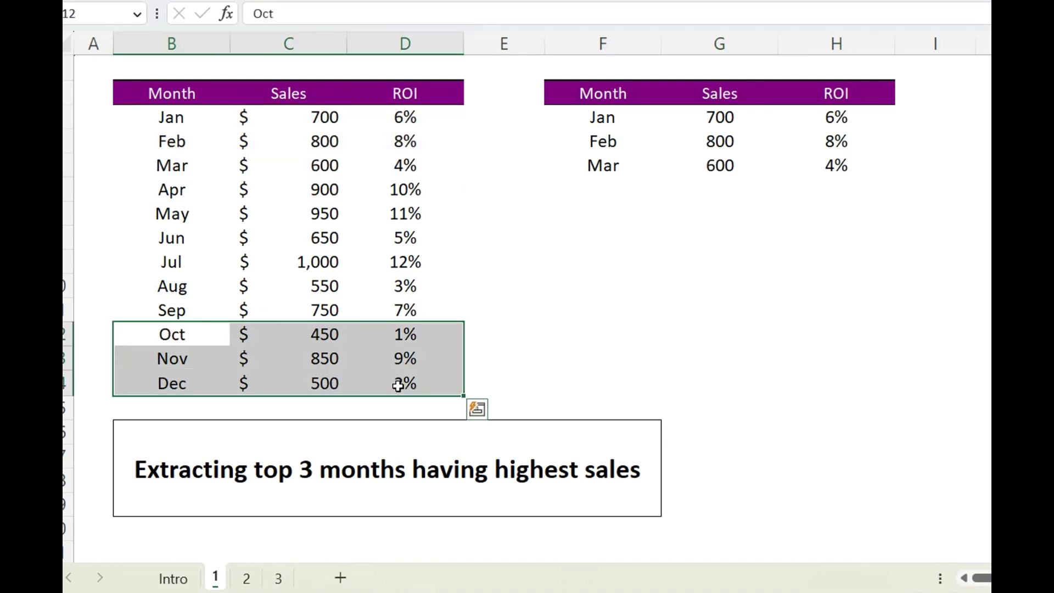
Insert a minus sign so the formula reads =TAKE(B3:D14,-3)
click(601, 119)
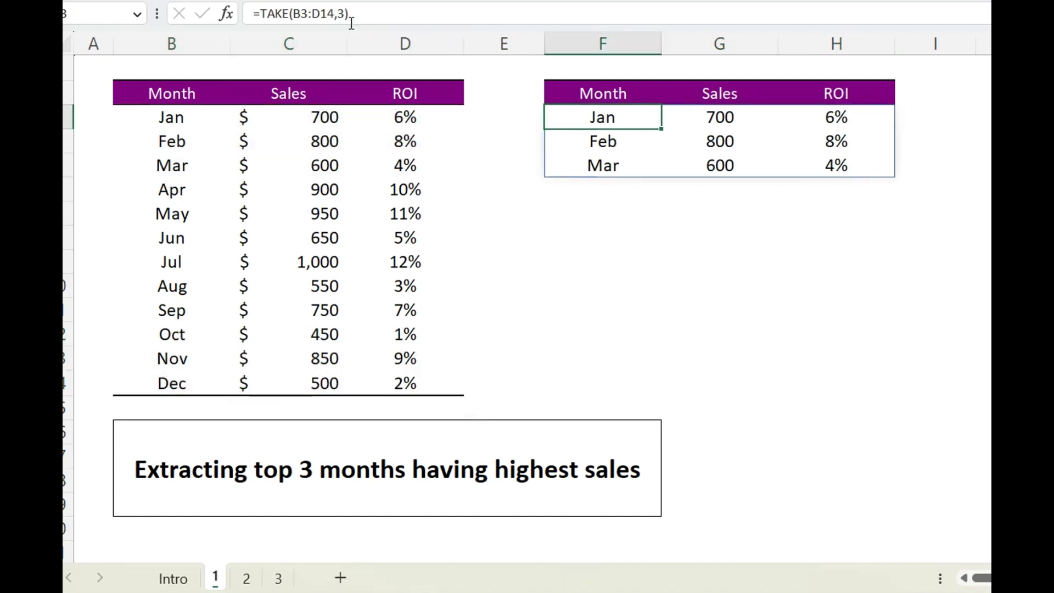
click(344, 13)
key(Left)
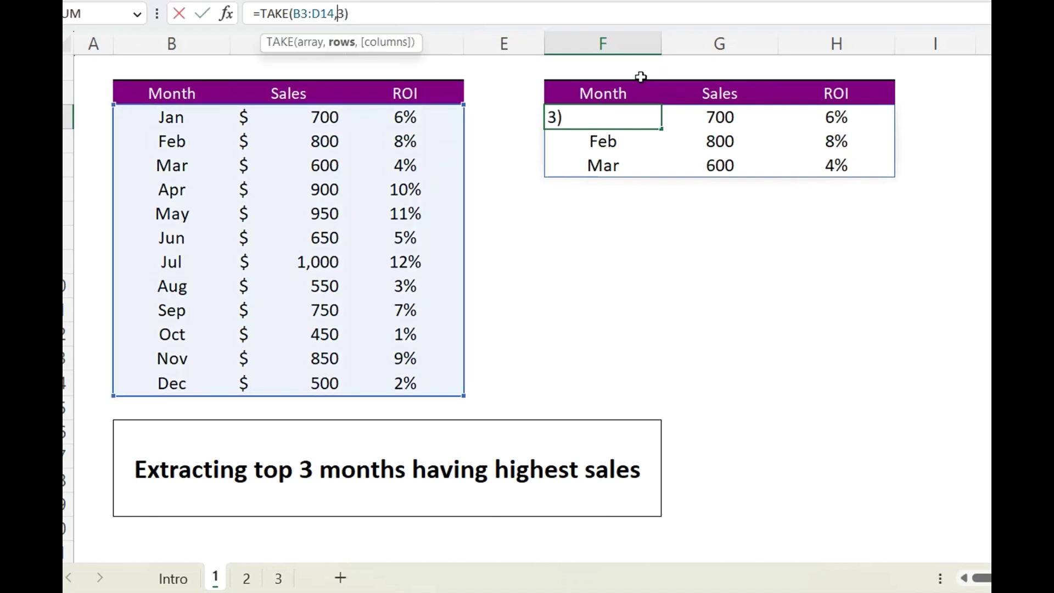
text(-)
key(Return)
Check the Oct–Dec results against their matching source rows
click(643, 260)
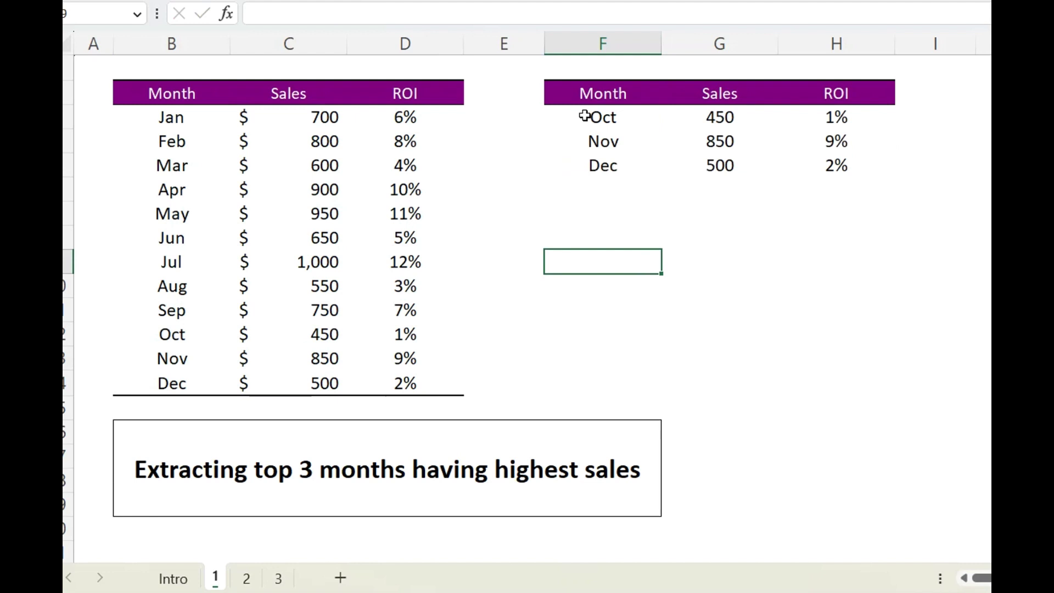
drag(584, 116, 783, 156)
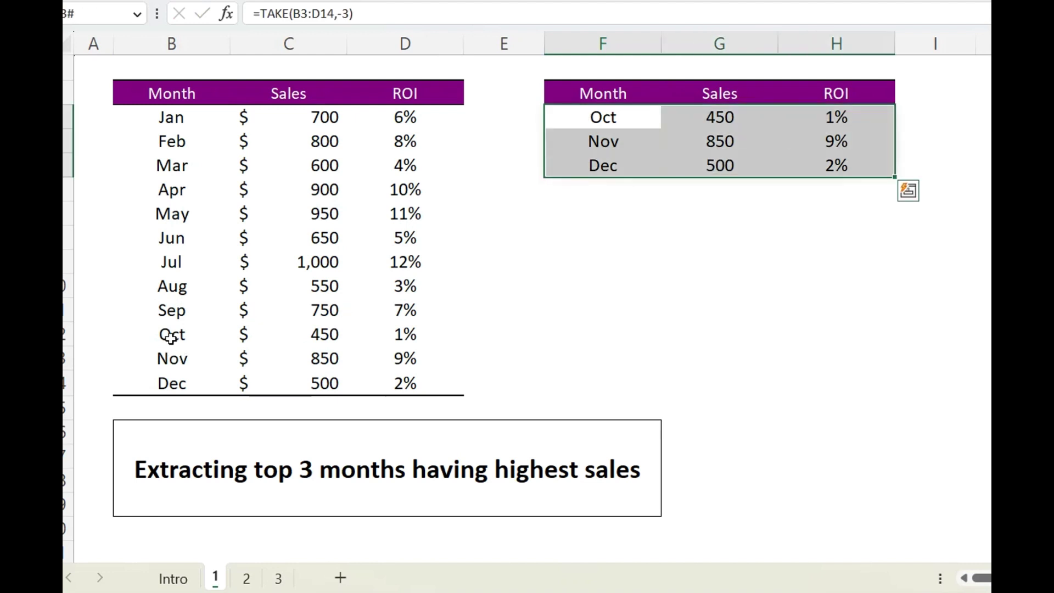
drag(170, 337, 386, 380)
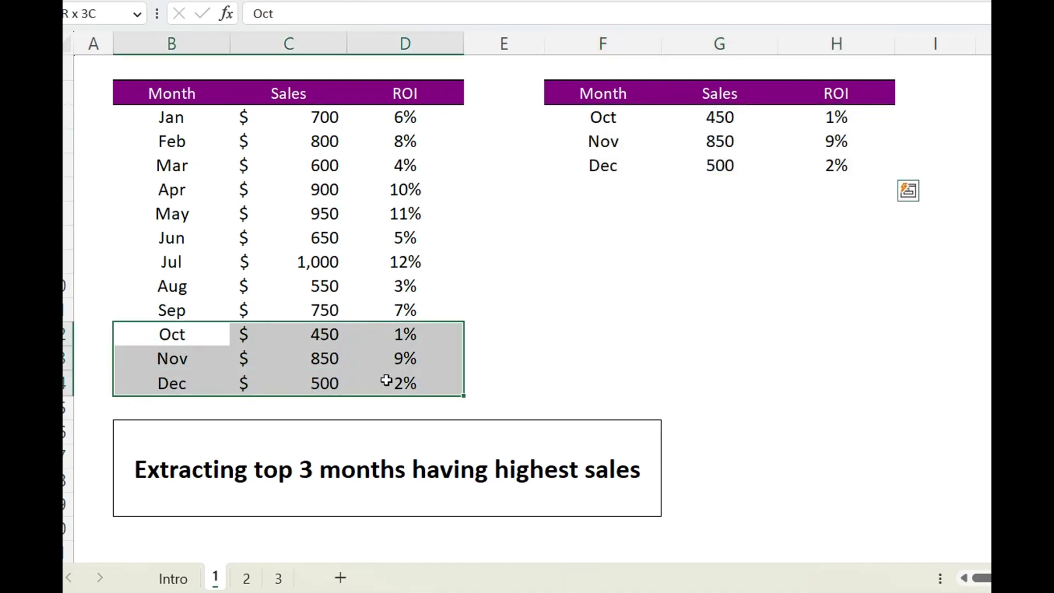
click(607, 197)
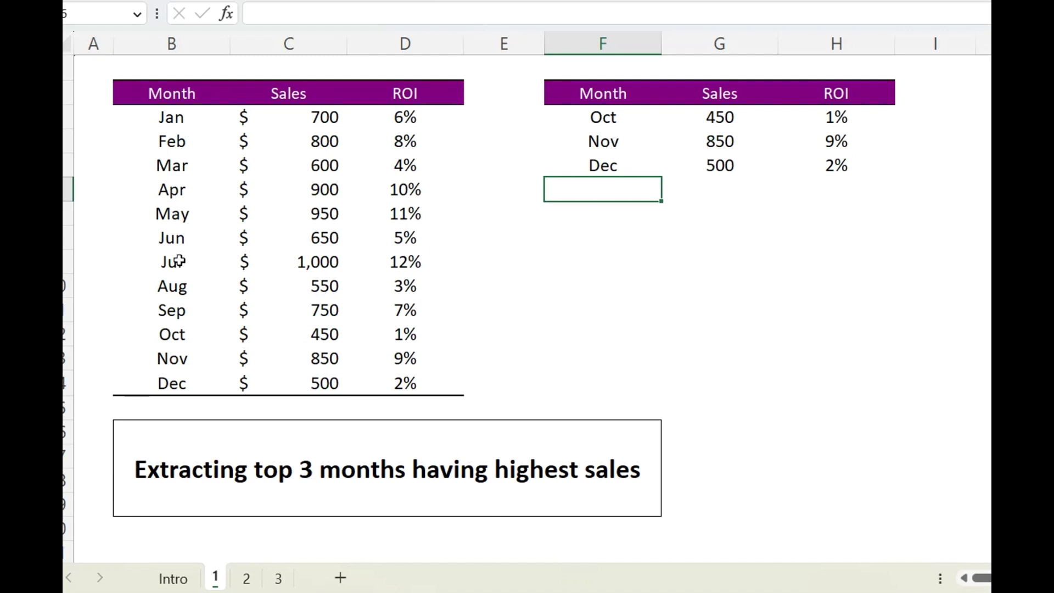
Fill the Jul, May and Apr rows light green, repeating the fill with F4
drag(179, 261, 367, 262)
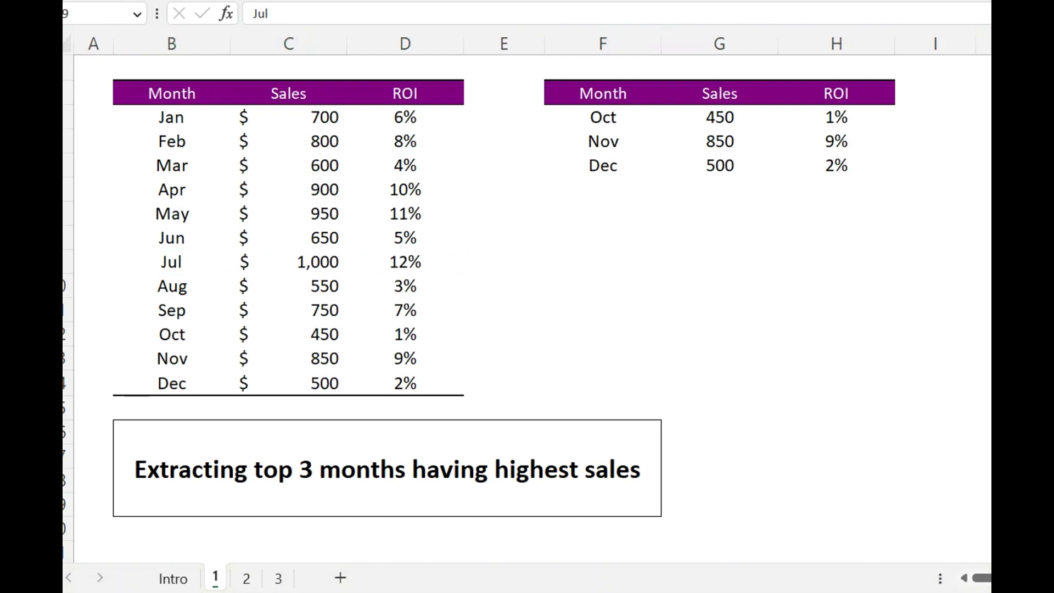
click(499, 24)
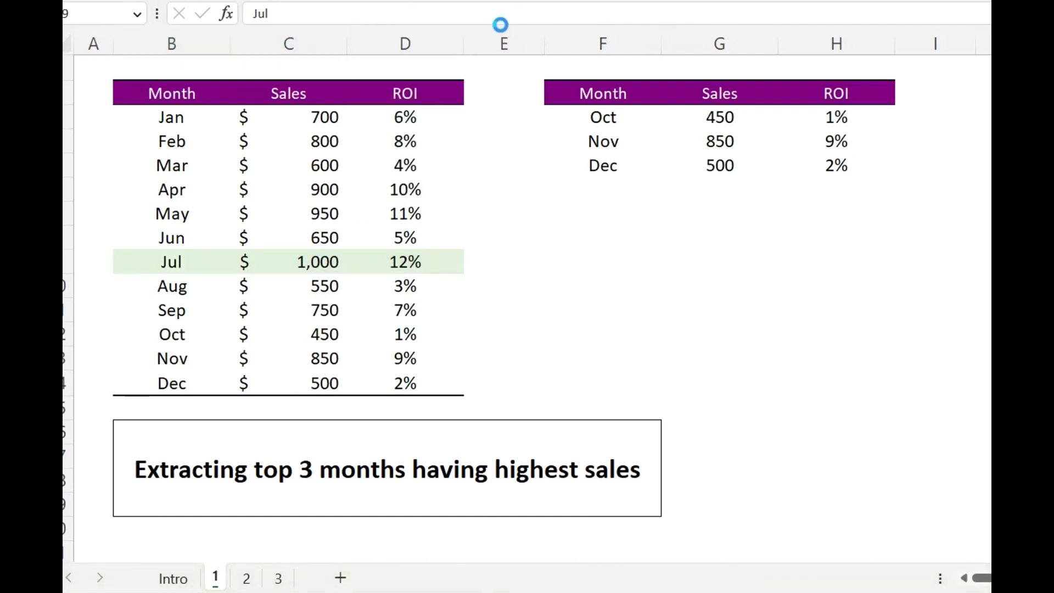
drag(178, 214, 428, 215)
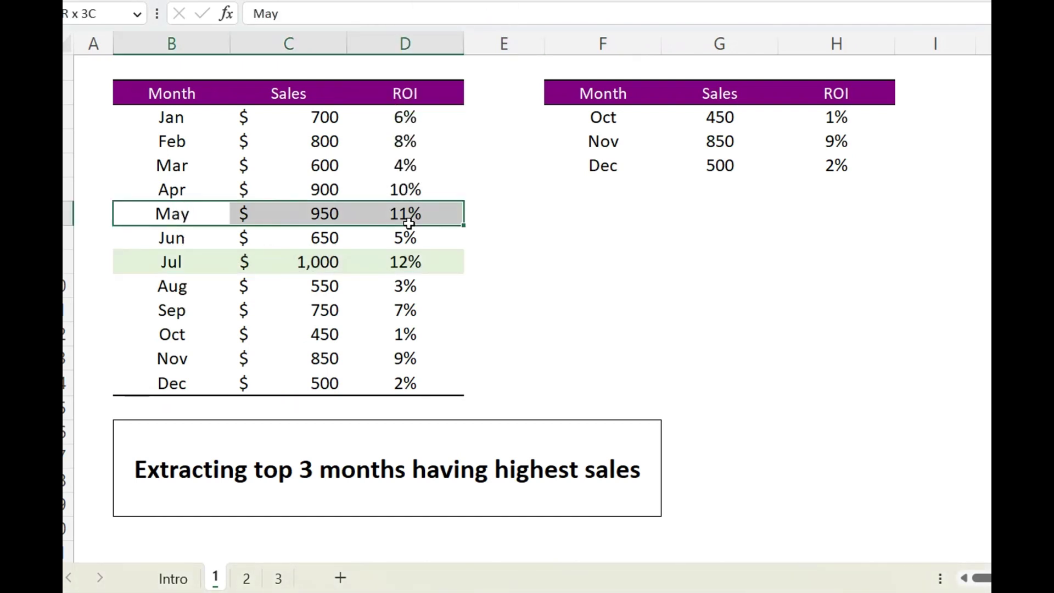
key(F4)
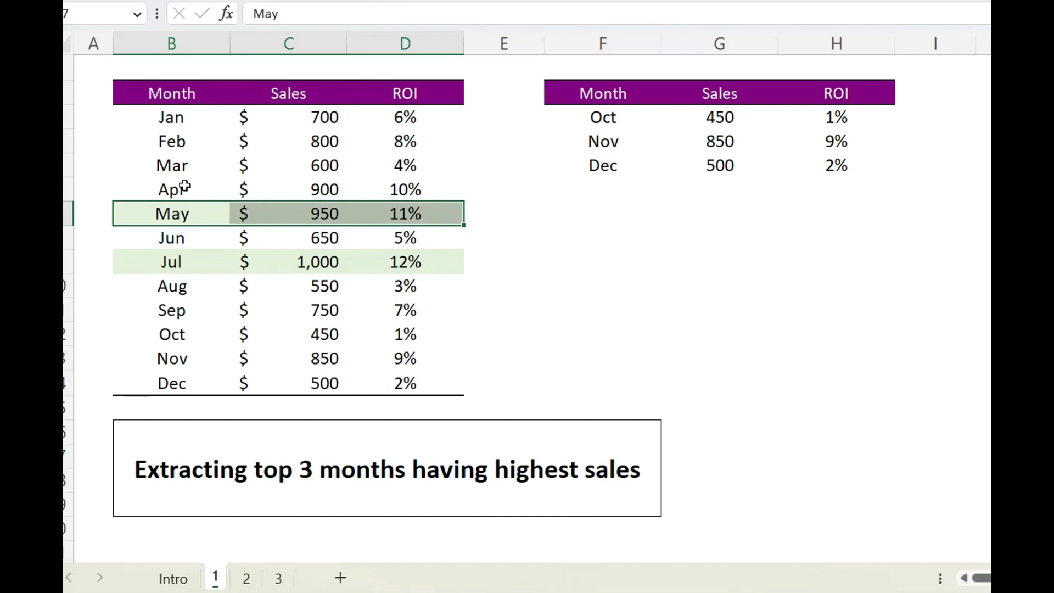
drag(184, 186, 379, 189)
click(499, 24)
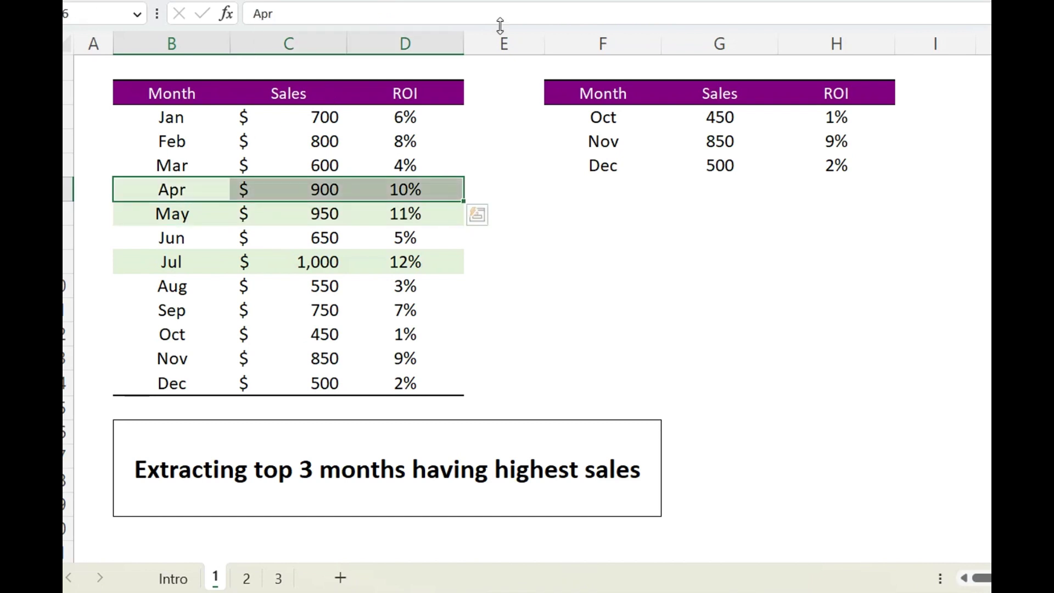
drag(607, 122, 849, 175)
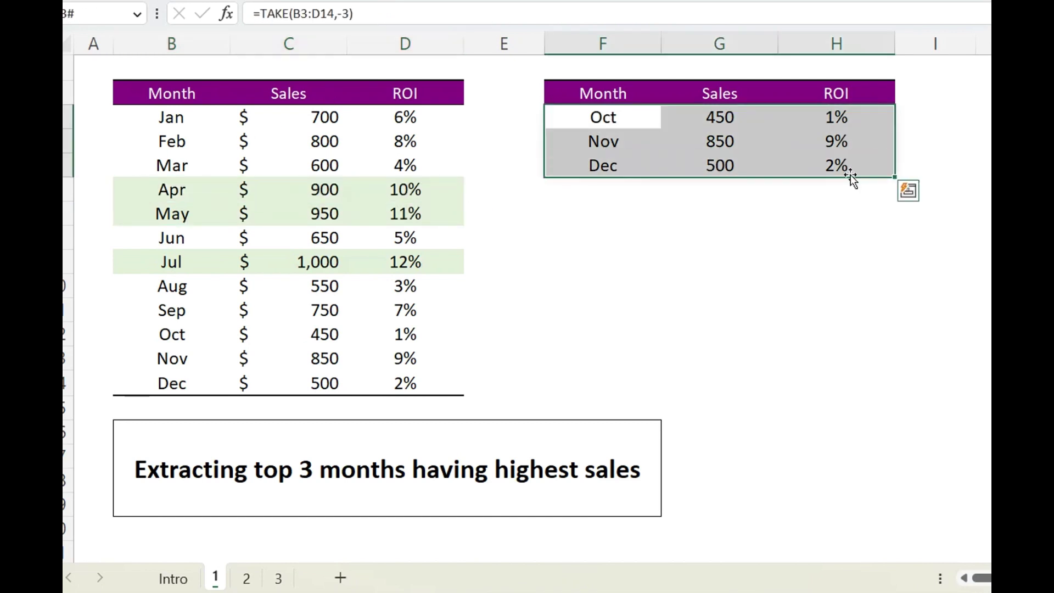
Clear the old result and enter =SORT(B3:D14,2,-1) in F3 to sort by Sales descending
key(Delete)
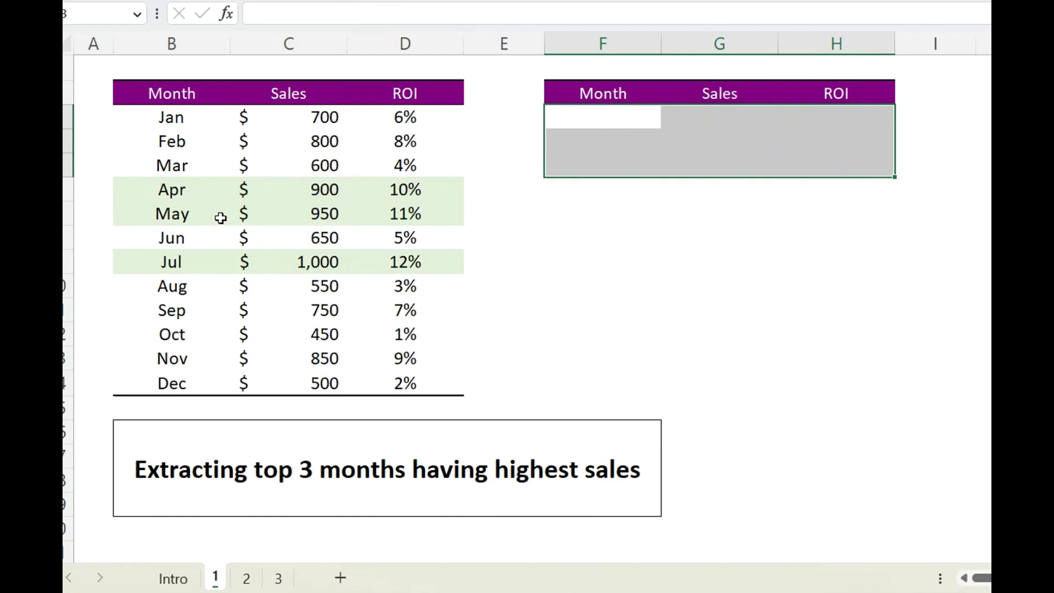
click(609, 111)
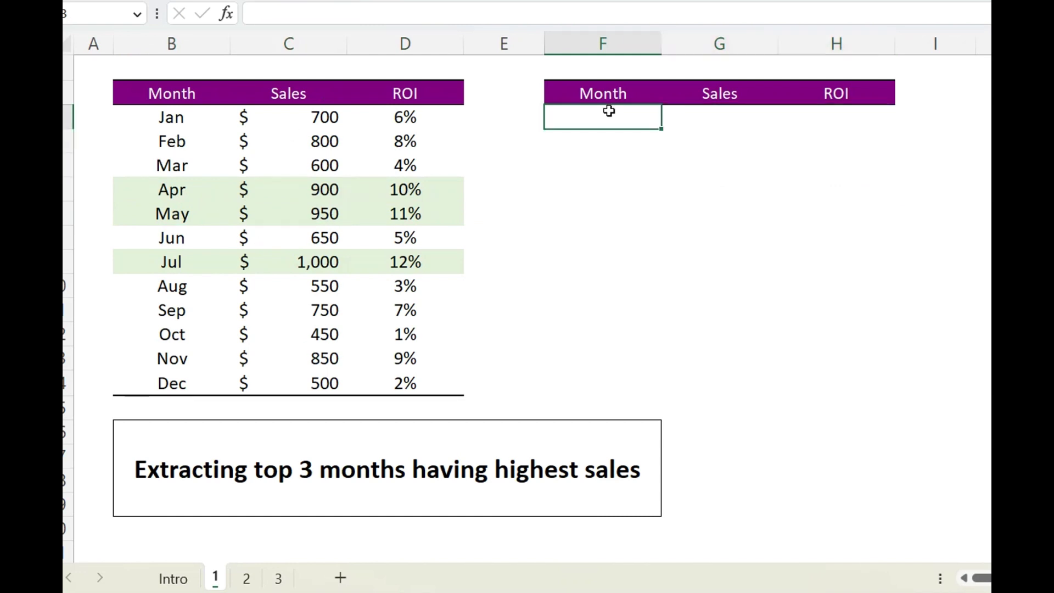
text(=sor)
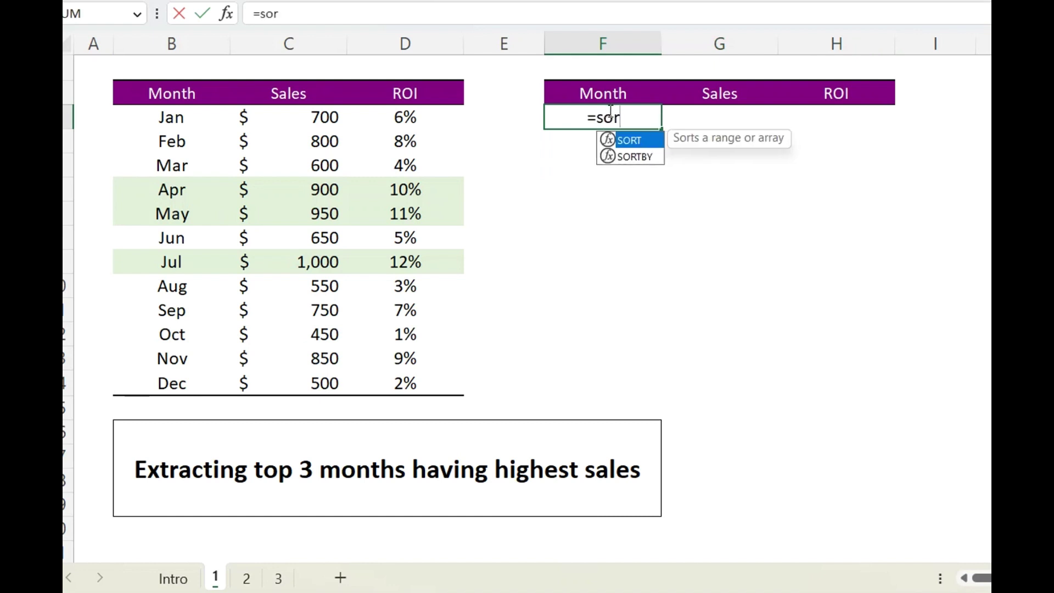
text(t()
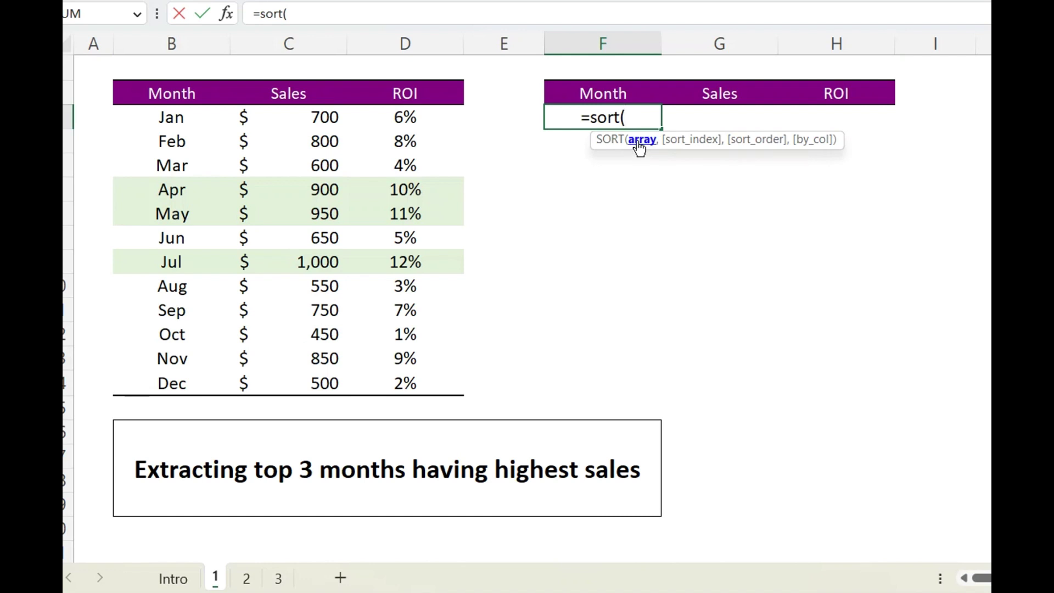
drag(176, 117, 403, 379)
text(,)
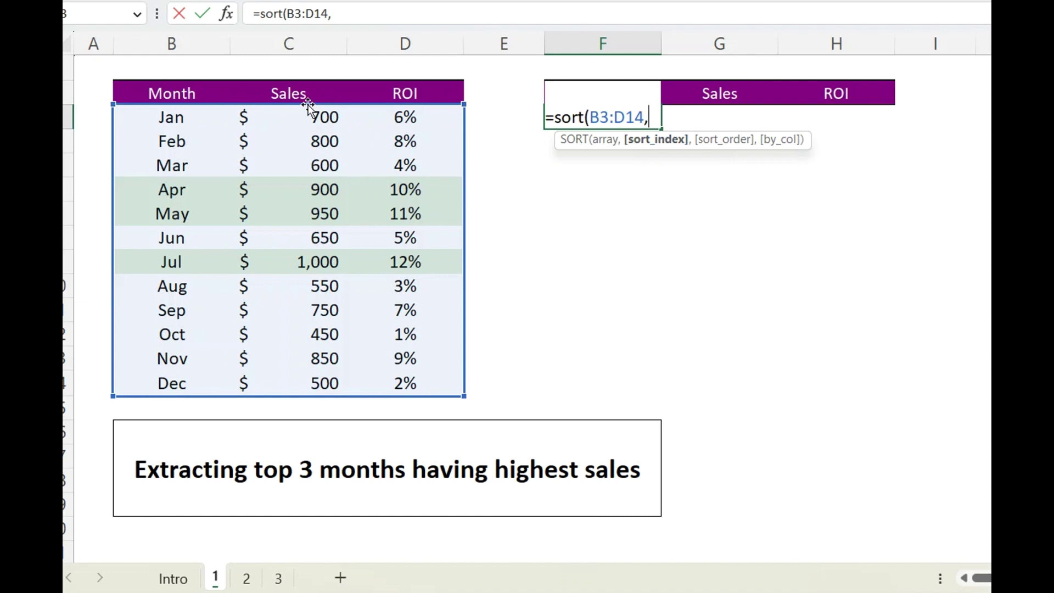
text(2,)
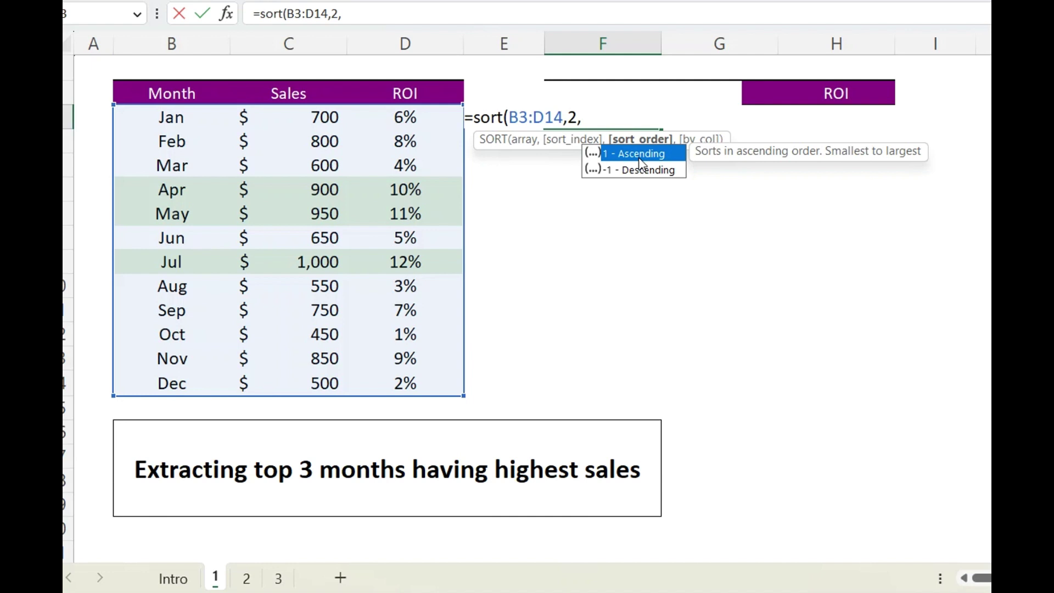
text(-1)
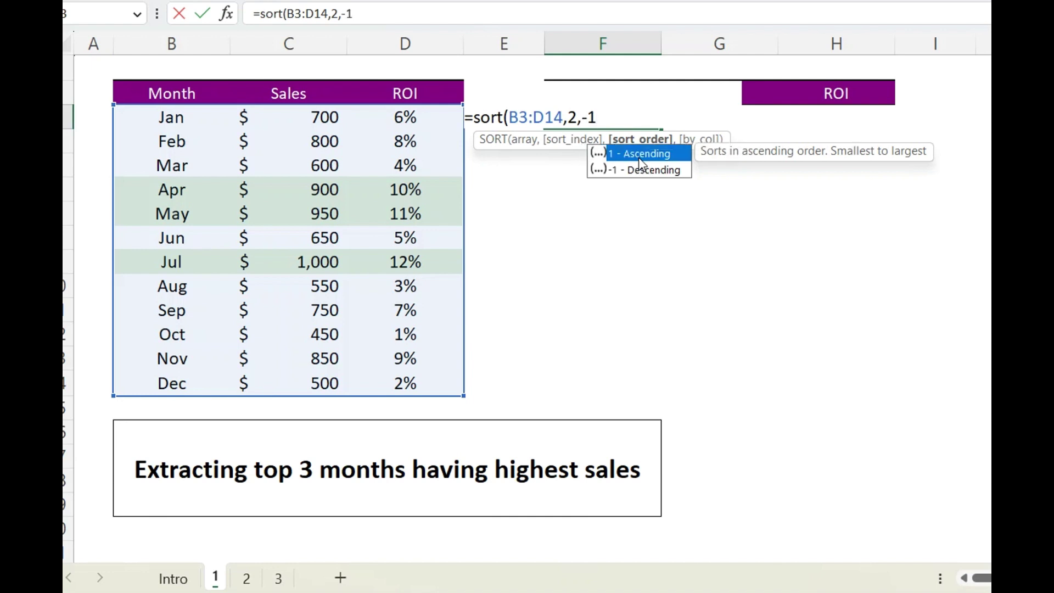
text())
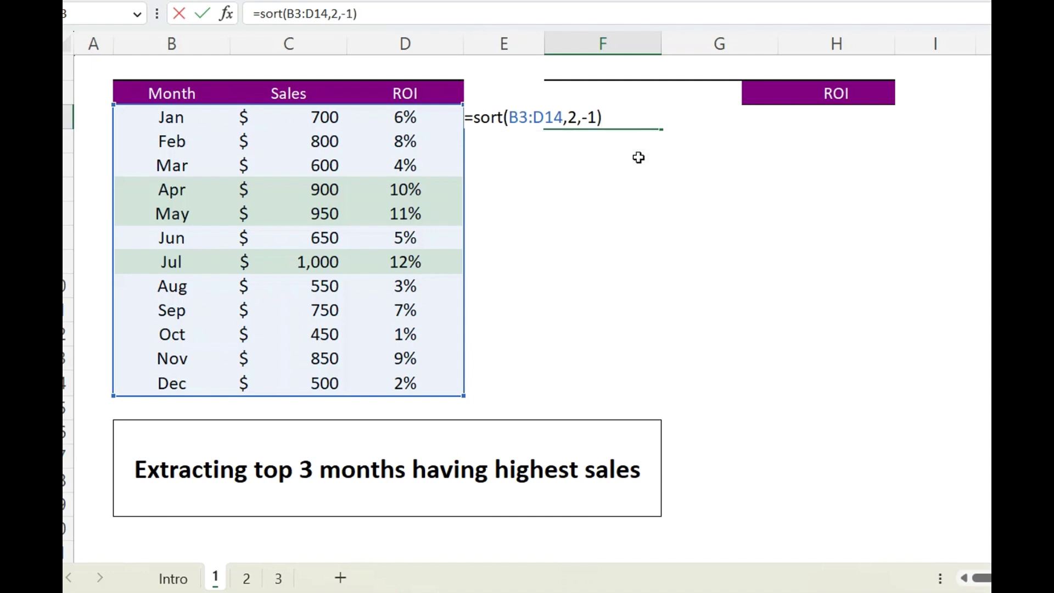
key(Return)
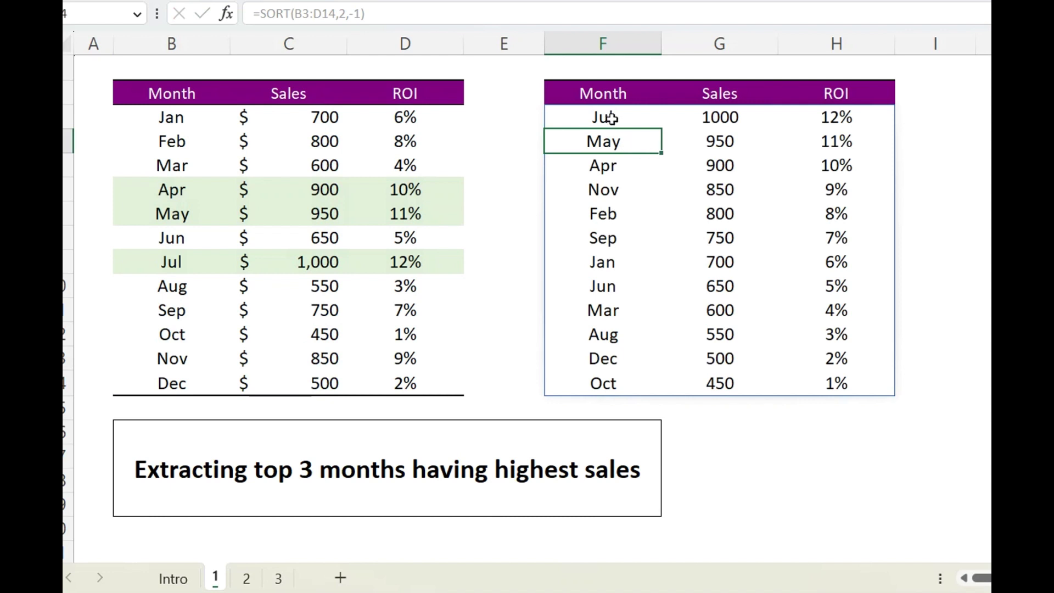
Wrap the sort as =TAKE(SORT(B3:D14,2,-1),3) to keep only Jul, May and Apr
drag(611, 117, 828, 371)
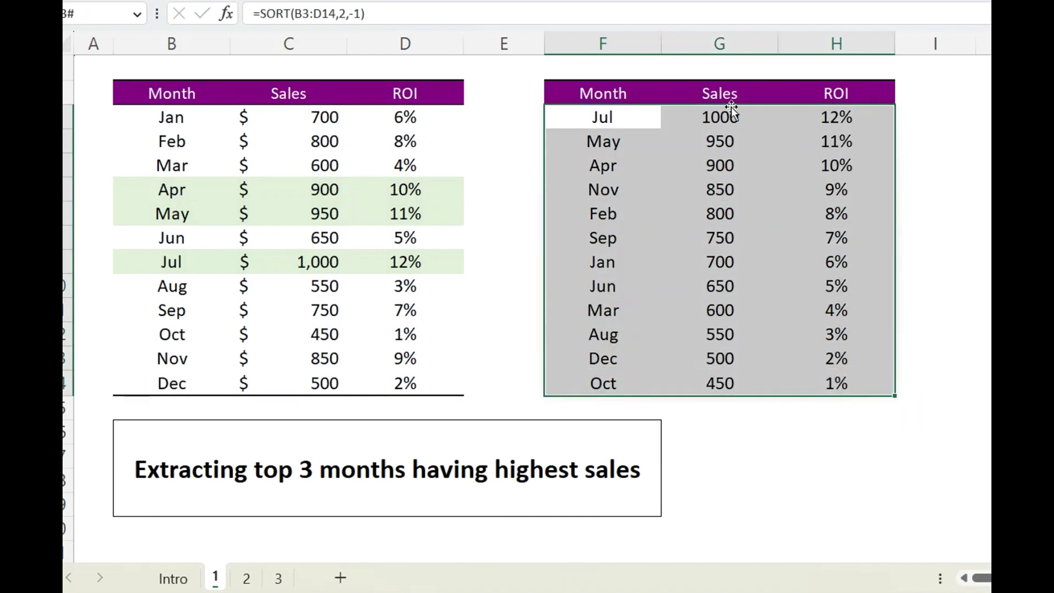
drag(725, 125, 717, 383)
click(609, 118)
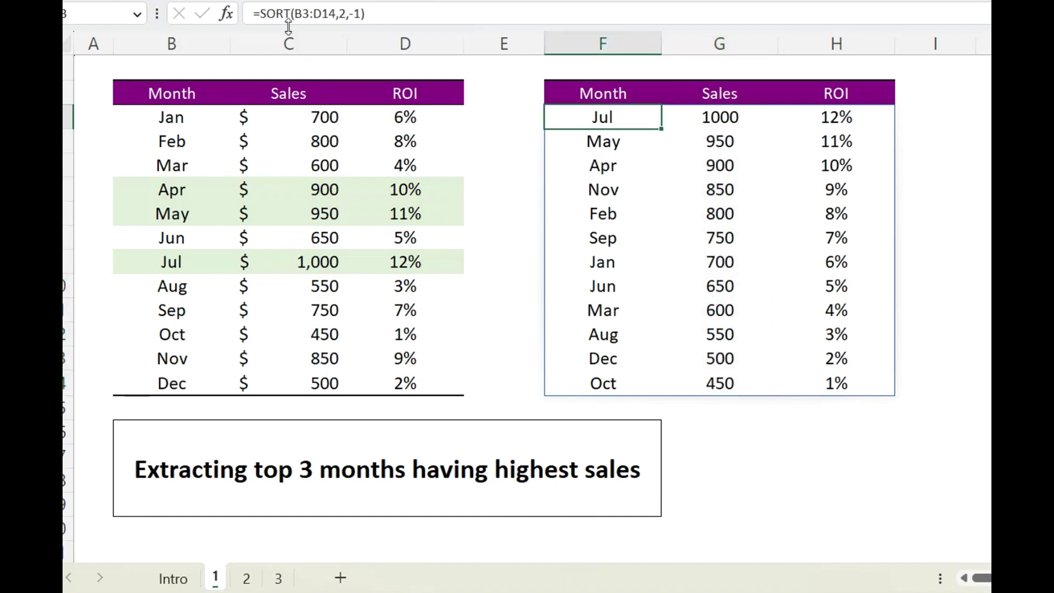
click(263, 12)
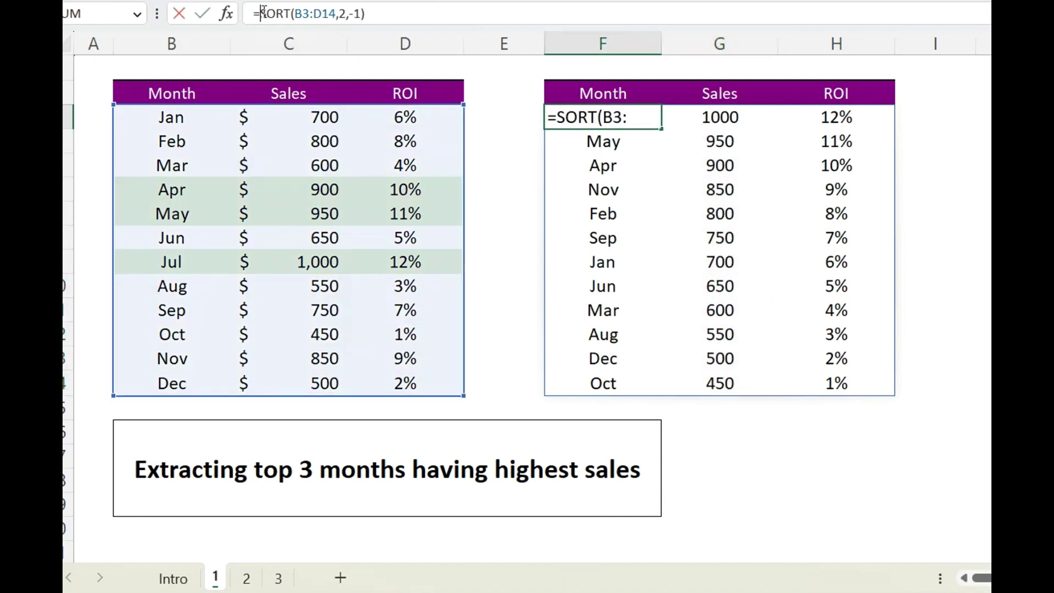
text(take)
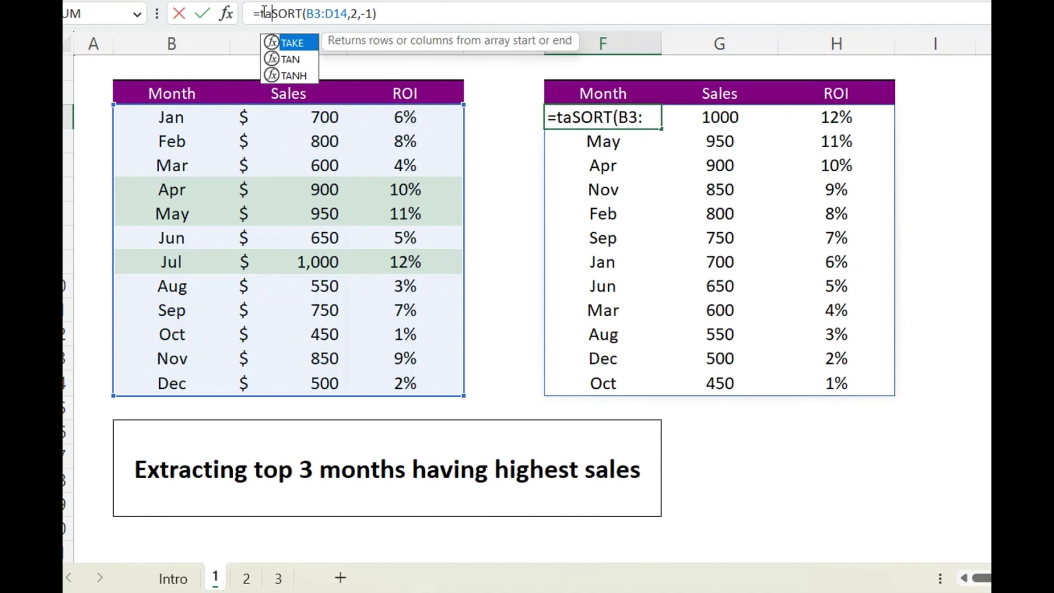
text(()
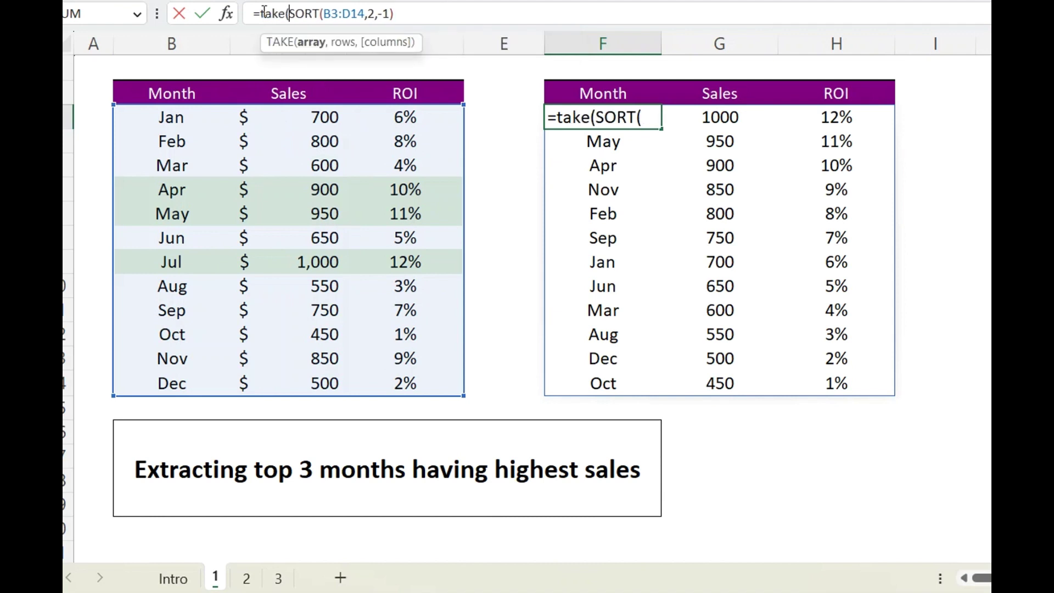
click(408, 14)
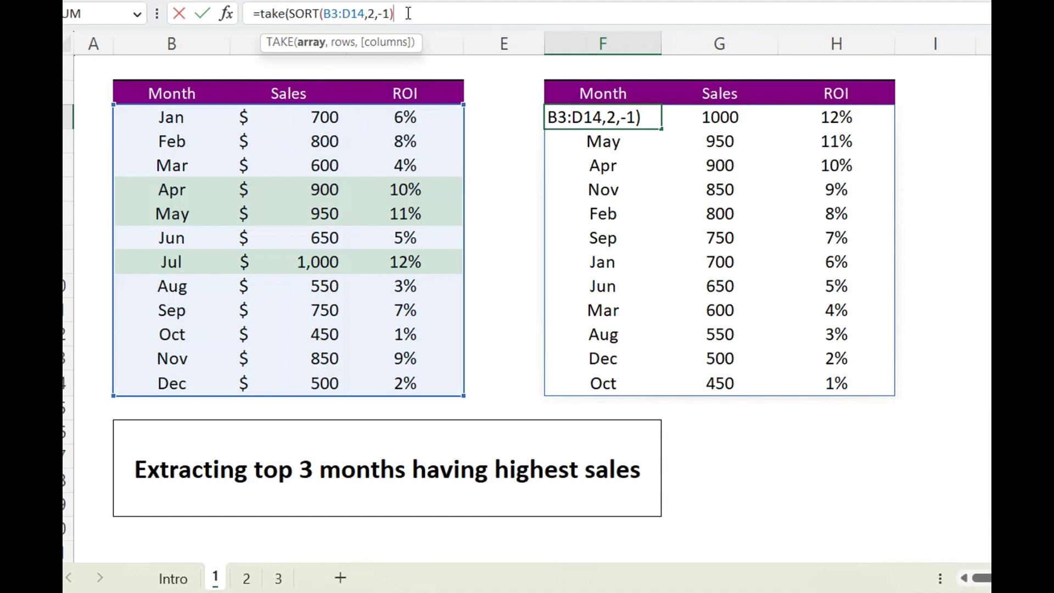
text(,3))
key(Return)
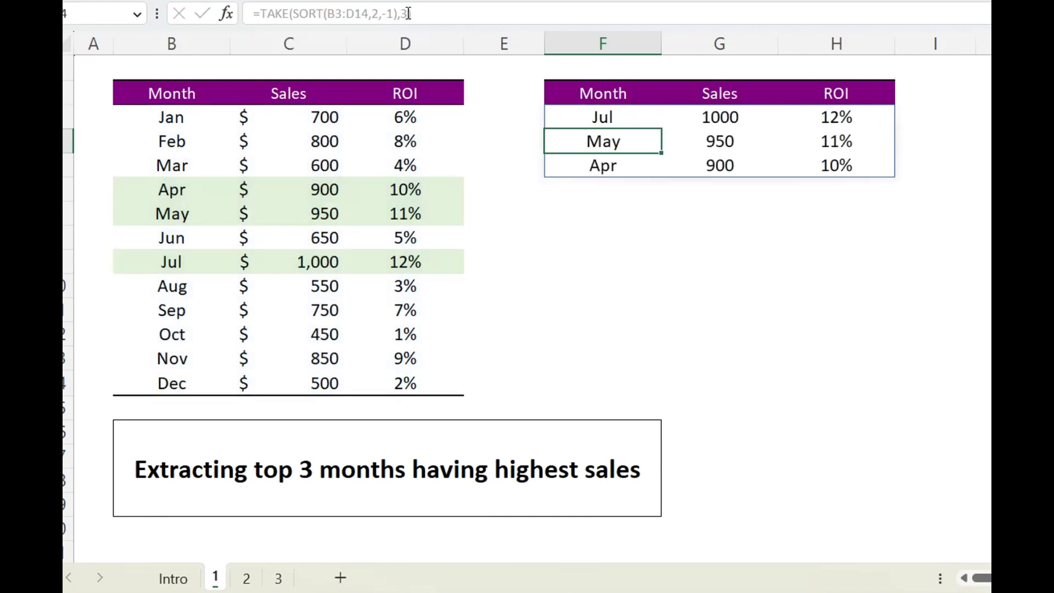
Select the three returned rows and their top Sales figures to check them
drag(597, 113, 828, 165)
drag(723, 120, 721, 166)
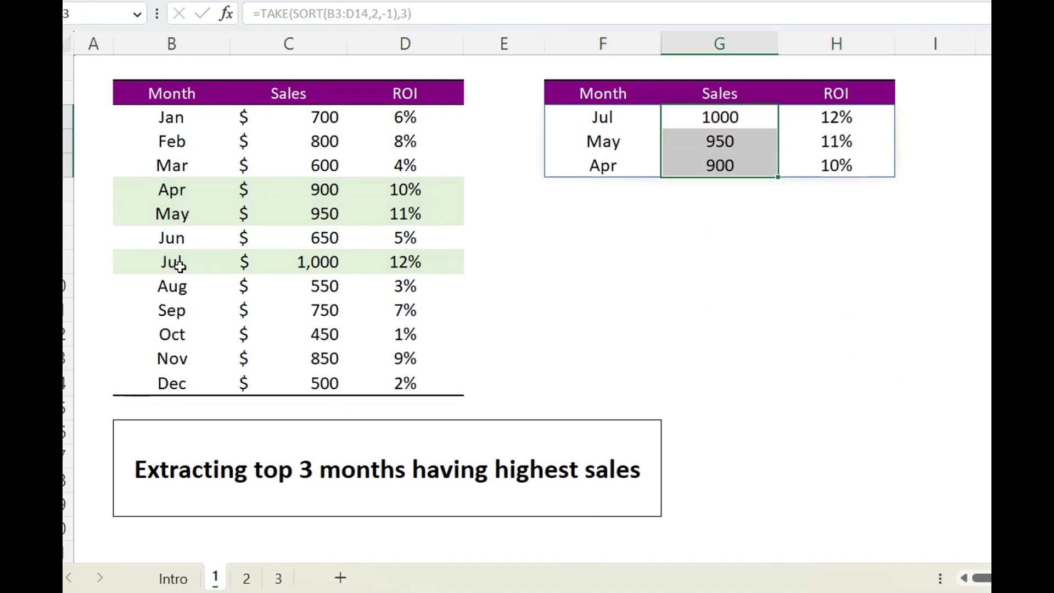
click(665, 242)
Switch to sheet 2 and look over the sales table and its Jan–Mar rows
click(247, 582)
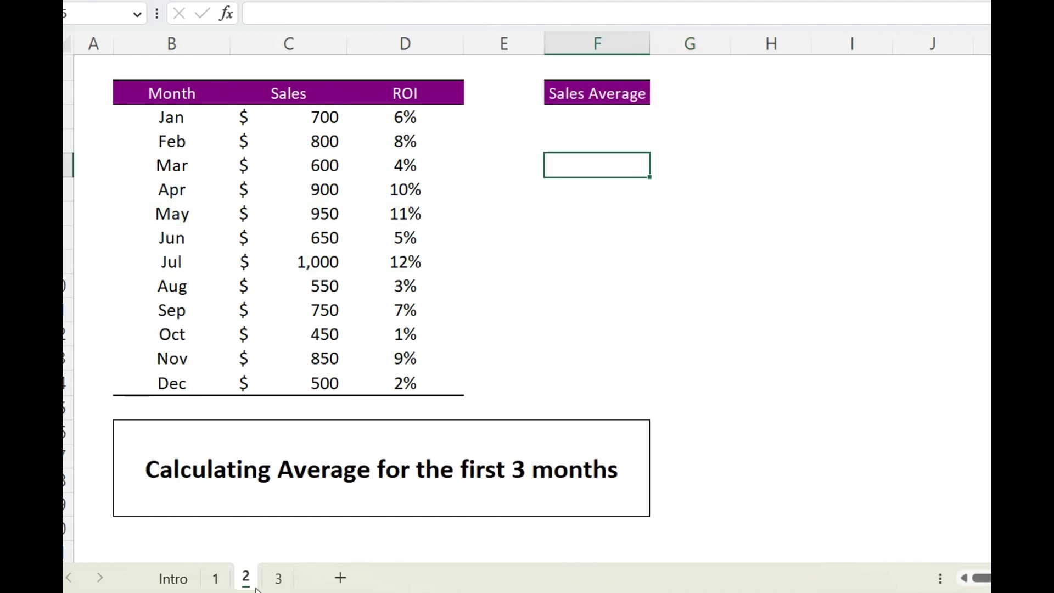
click(603, 130)
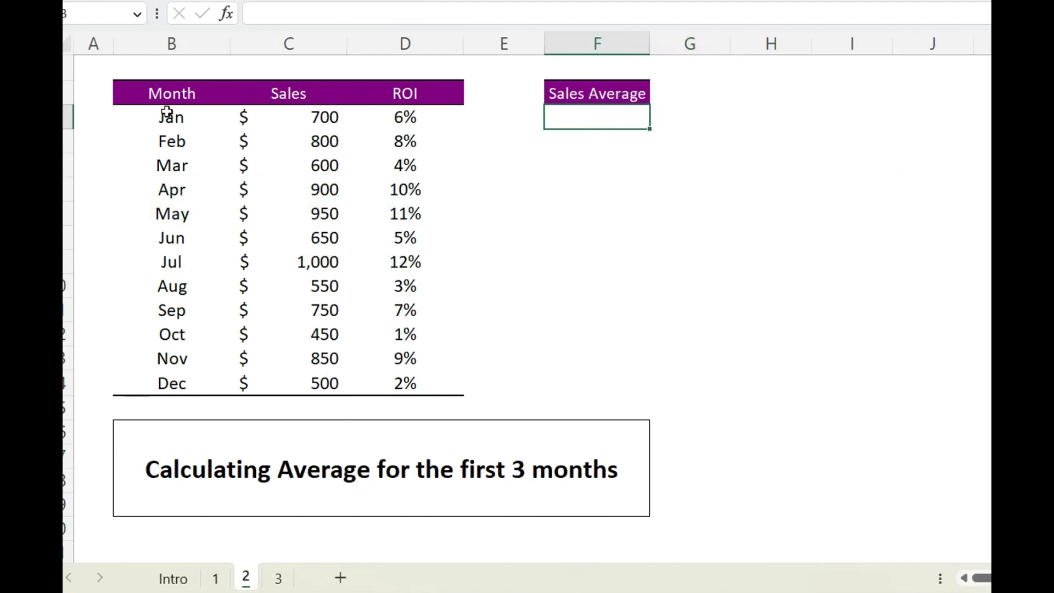
drag(168, 101, 426, 381)
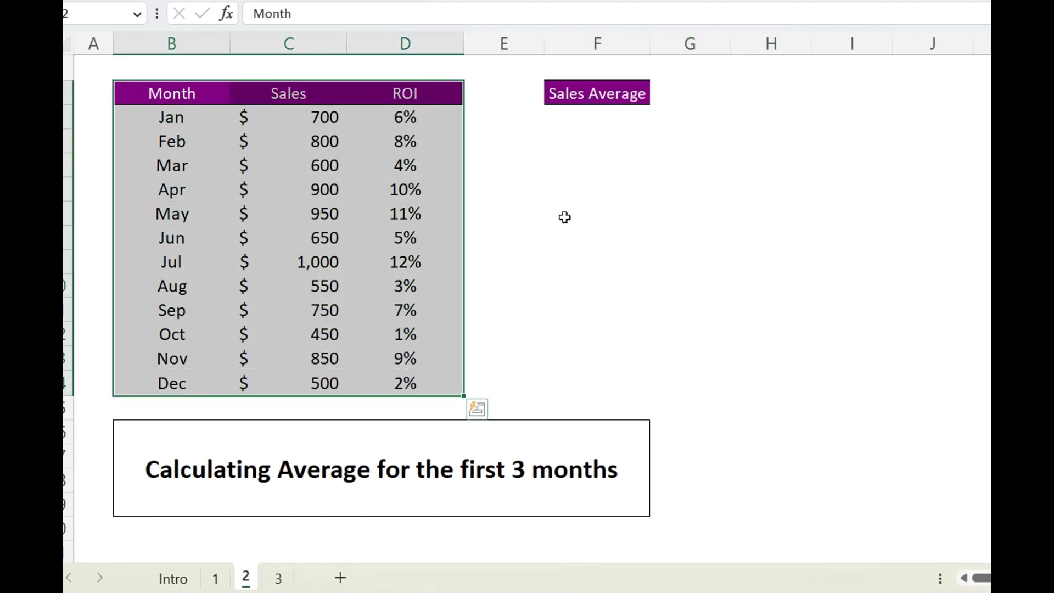
click(609, 115)
drag(170, 118, 369, 160)
Enter =TAKE(C3:C14,3) under Sales Average to spill 700, 800 and 600
click(604, 122)
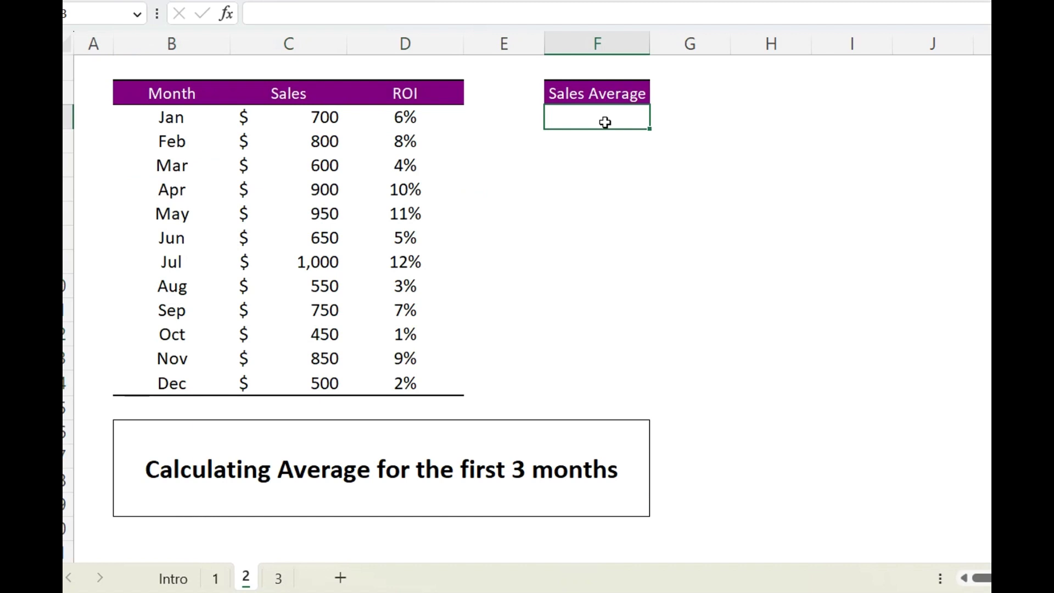
text(=take()
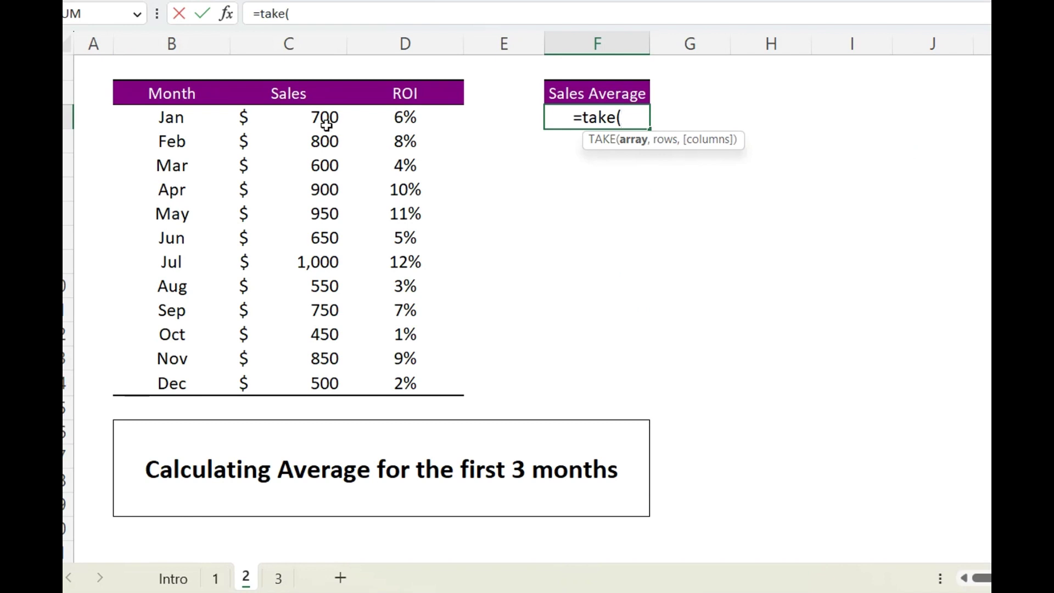
drag(324, 115, 324, 383)
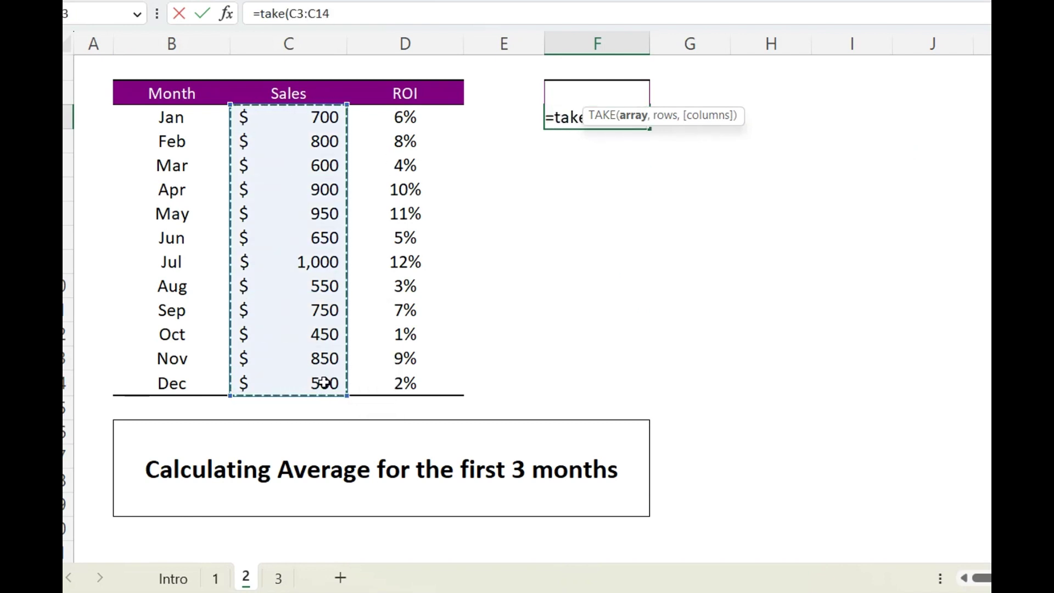
text(,)
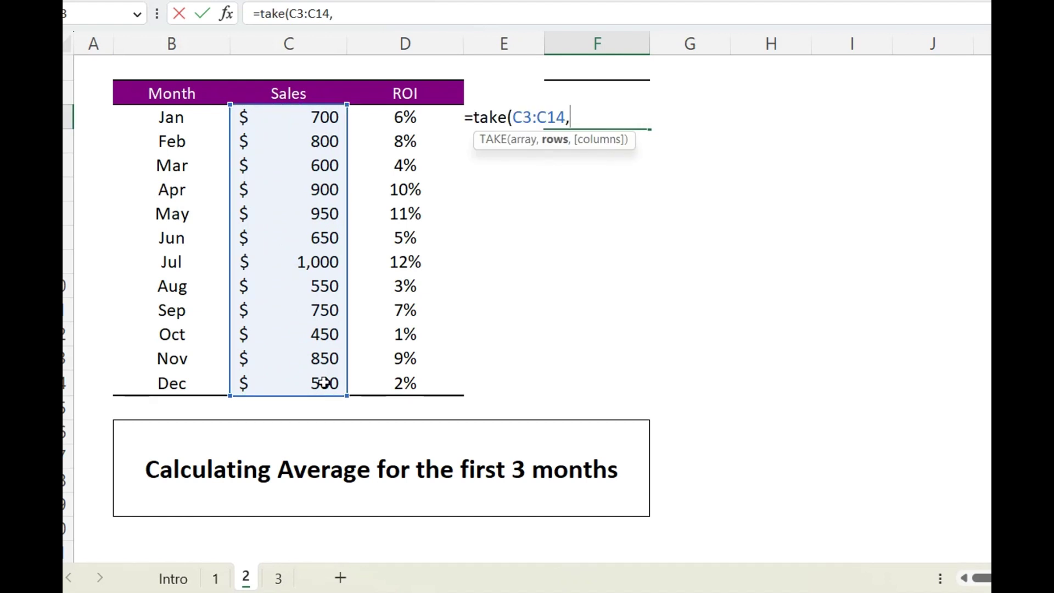
text(3))
key(Return)
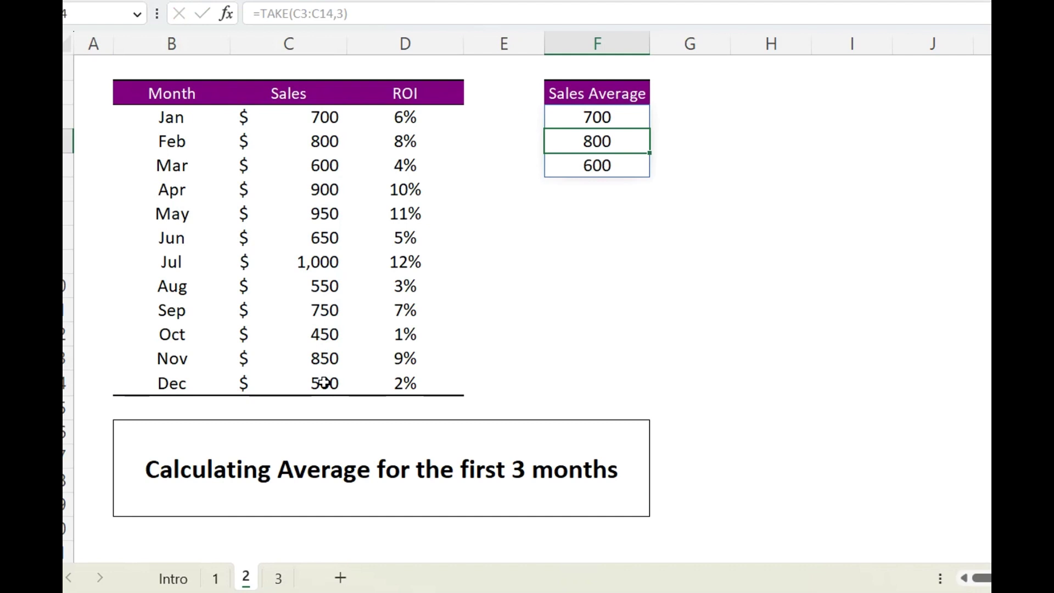
key(Up)
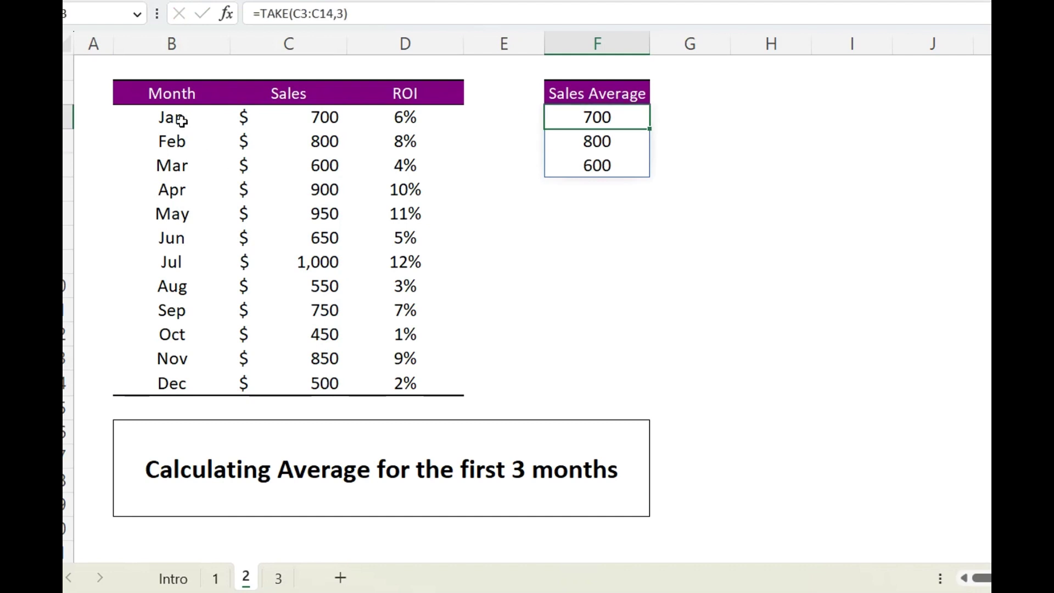
Wrap the formula as =AVERAGE(TAKE(C3:C14,3)) to average the first three months
drag(182, 119, 403, 160)
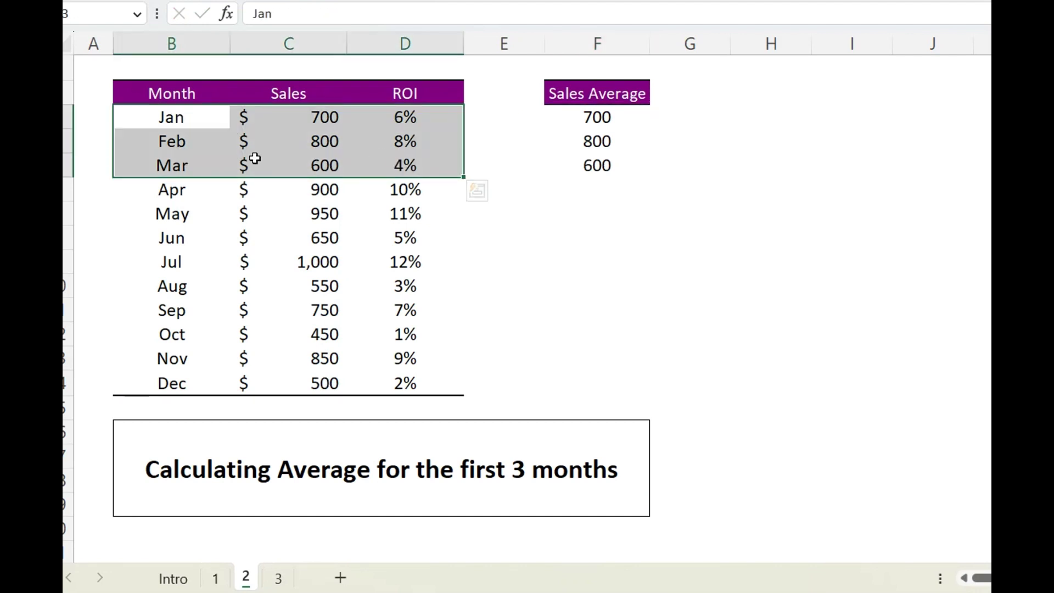
click(602, 115)
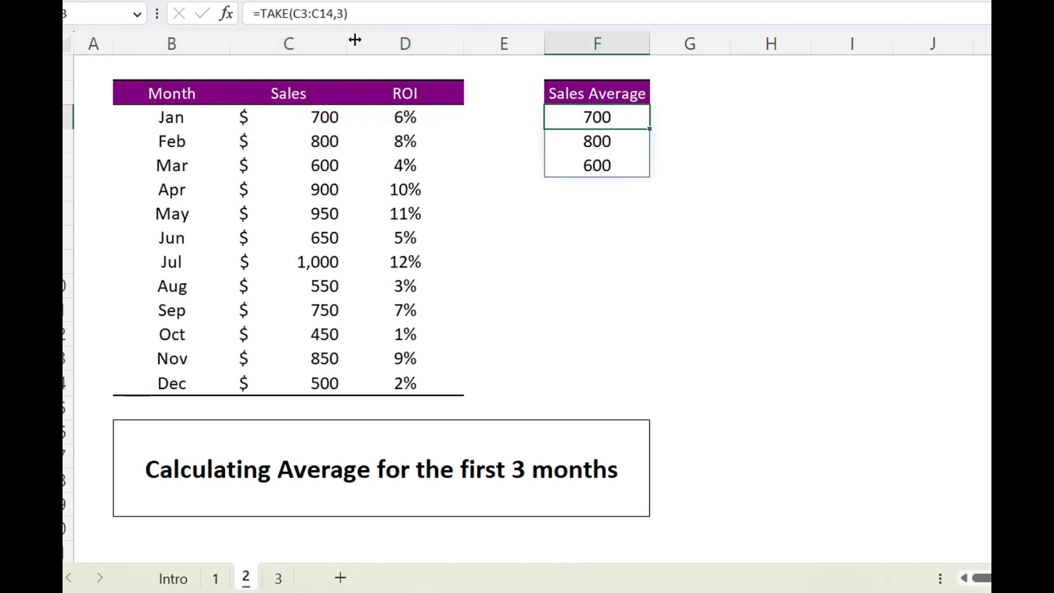
click(347, 12)
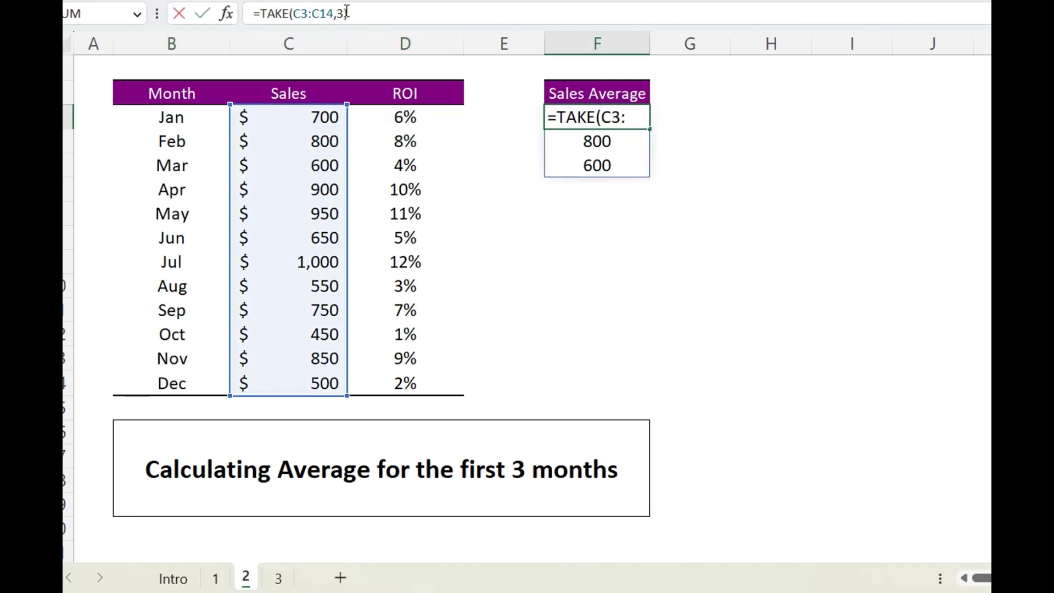
key(Home)
key(Right)
text(average()
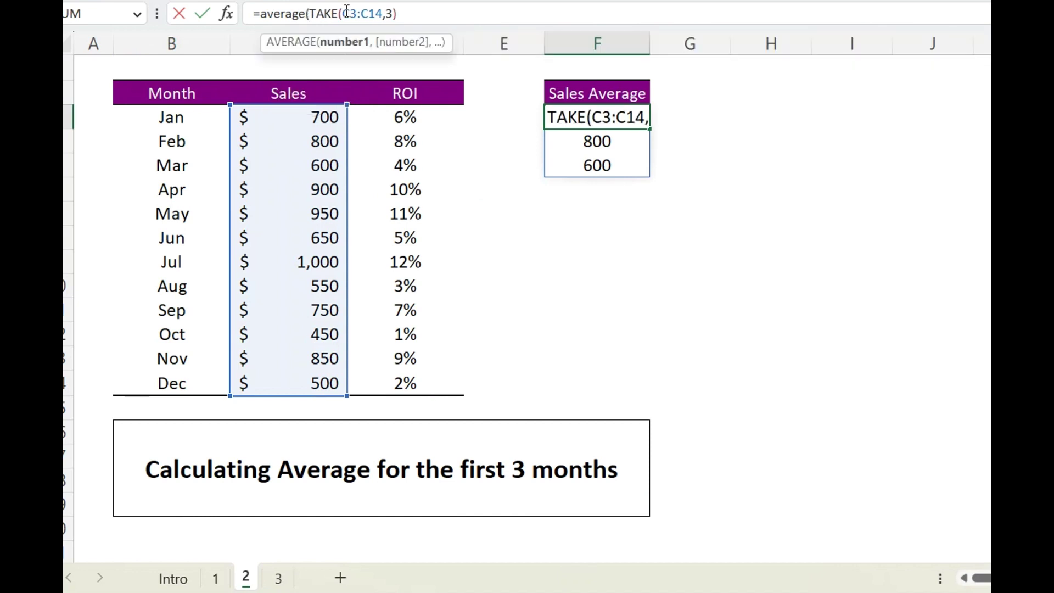
click(424, 16)
text())
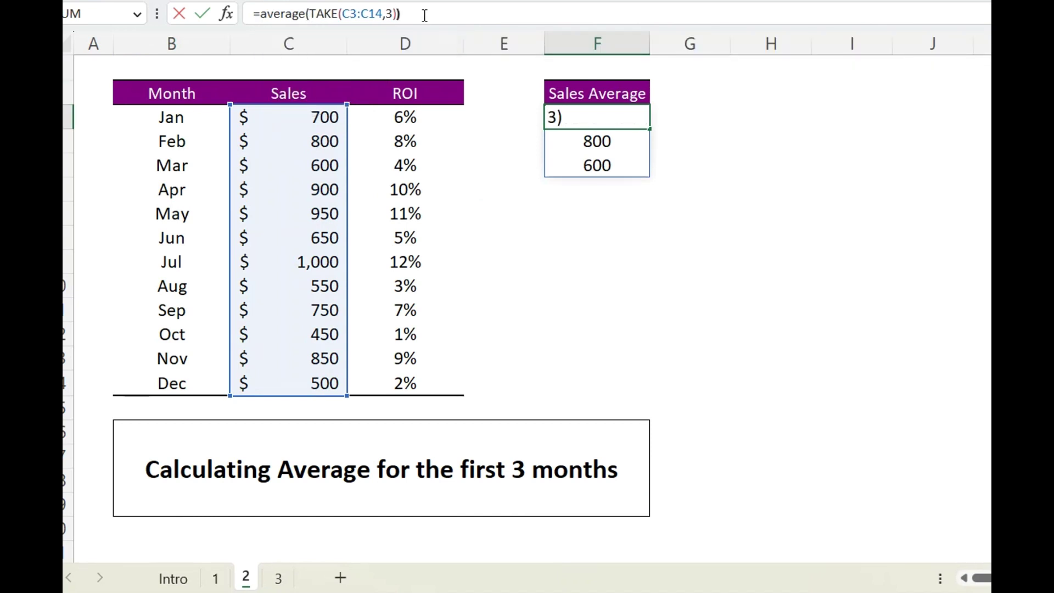
key(Return)
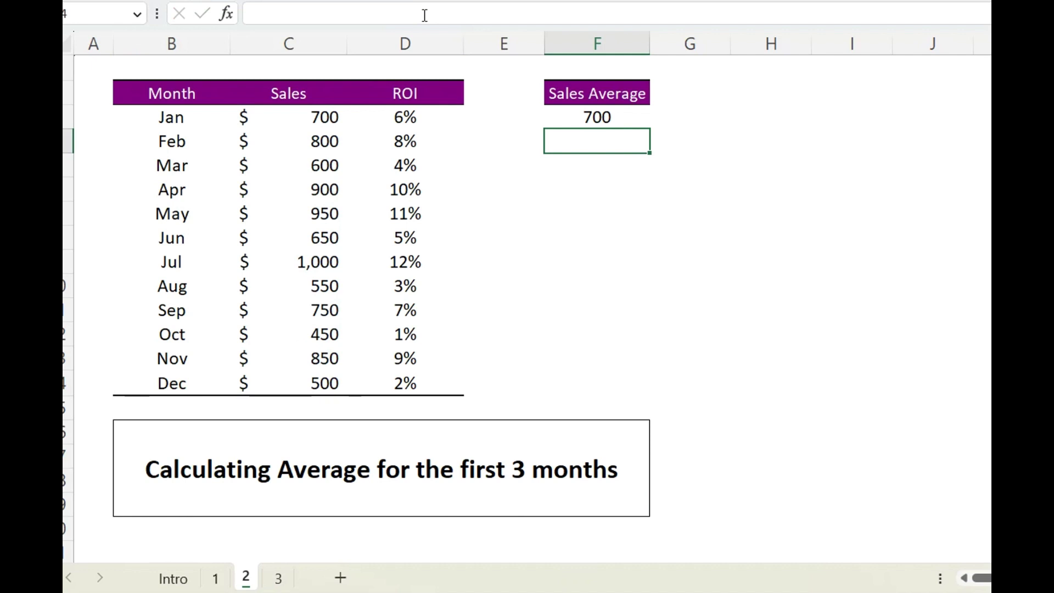
Change the row count from 3 to 6 so Sales Average shows 767 for Jan–Jun
click(604, 116)
drag(313, 111, 320, 156)
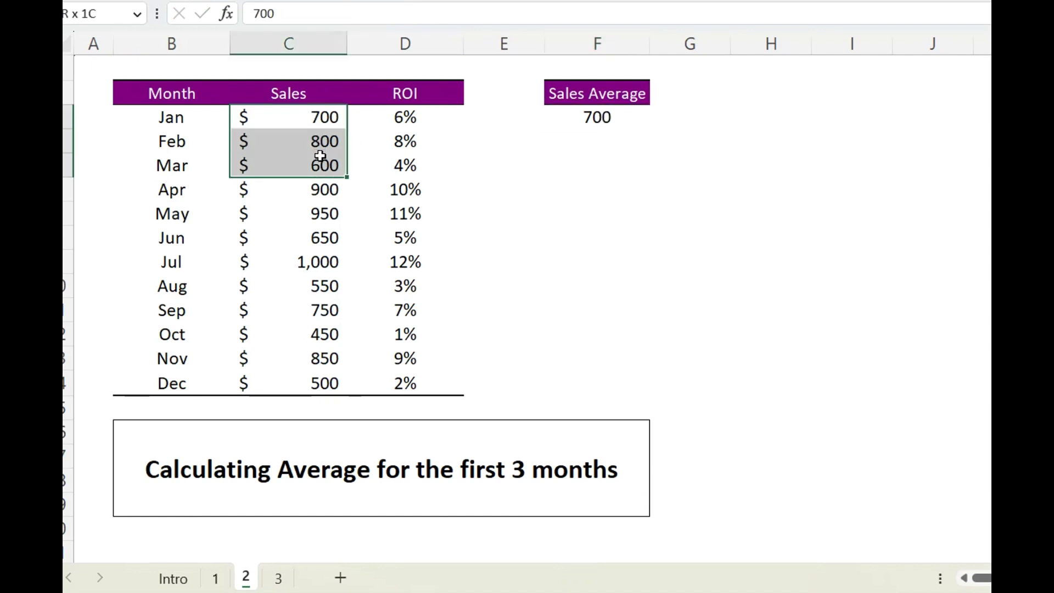
click(587, 116)
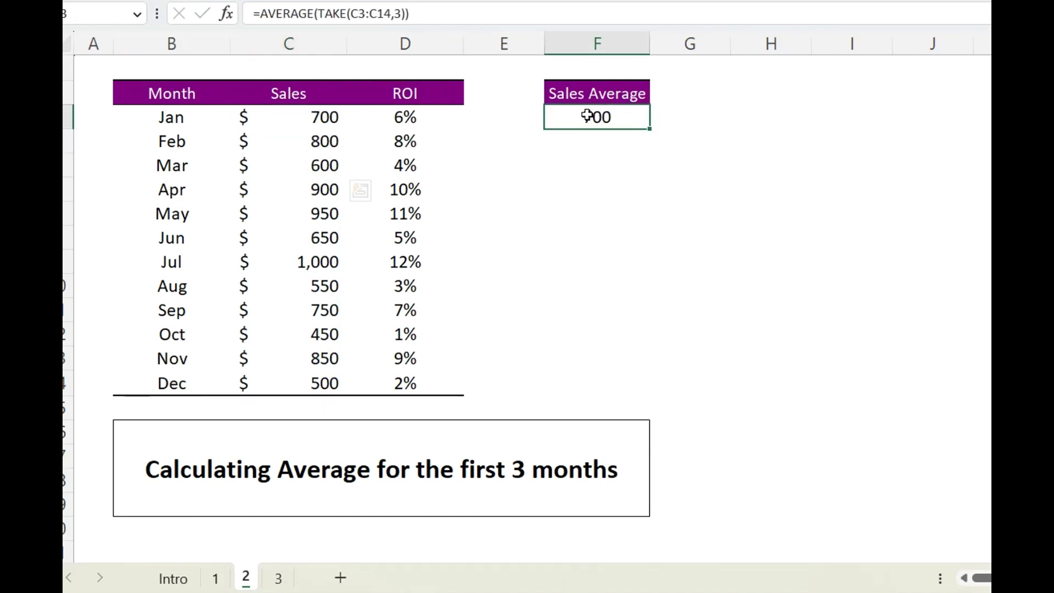
drag(323, 117, 312, 238)
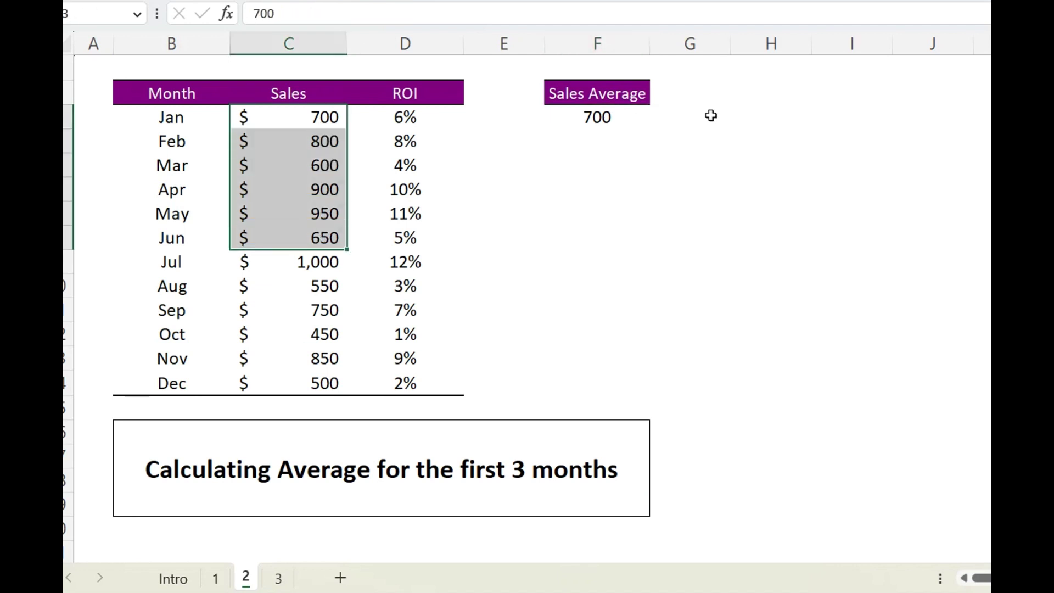
click(595, 116)
click(402, 13)
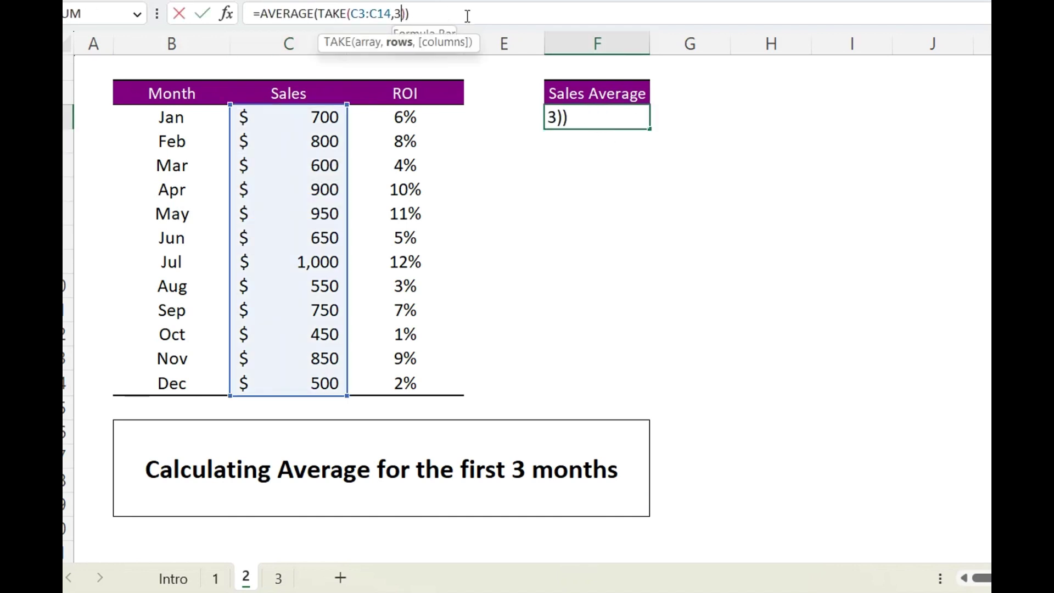
key(BackSpace)
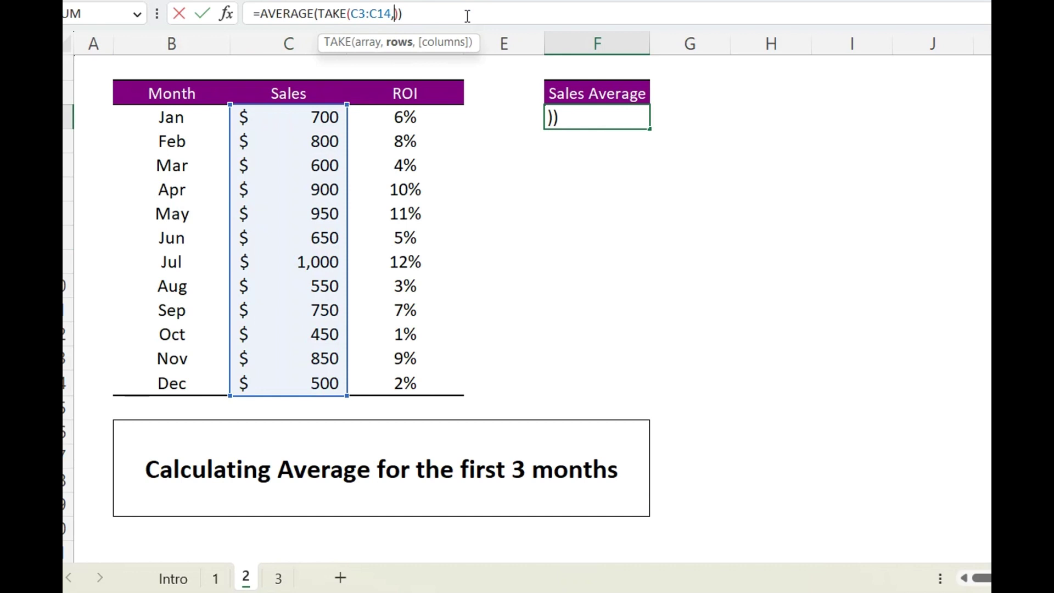
text(6)
key(Return)
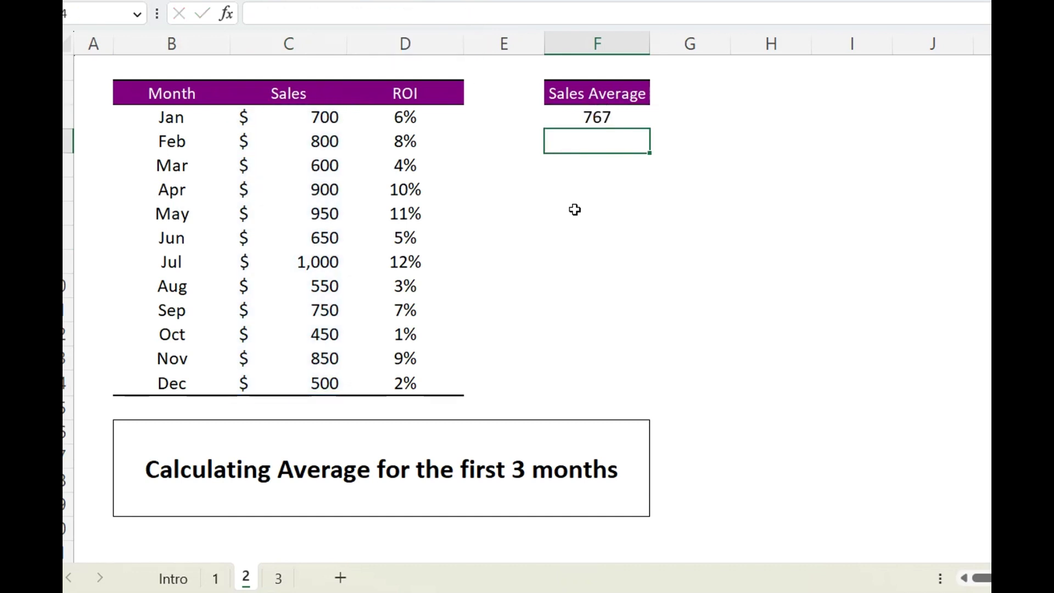
click(575, 210)
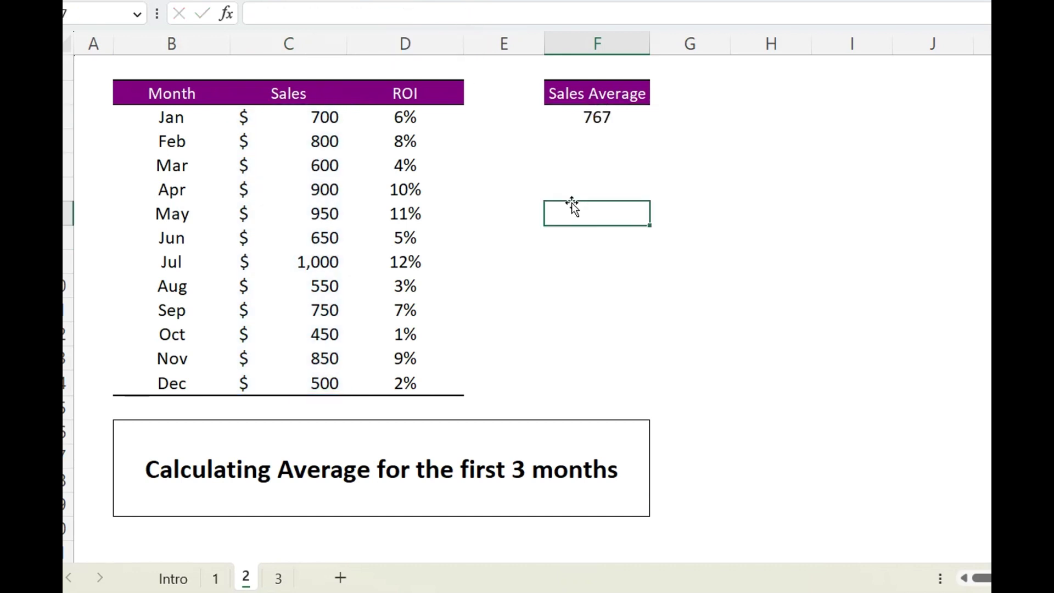
Return to sheet 3 and review the sales table and the highest-sales Jul row
click(277, 585)
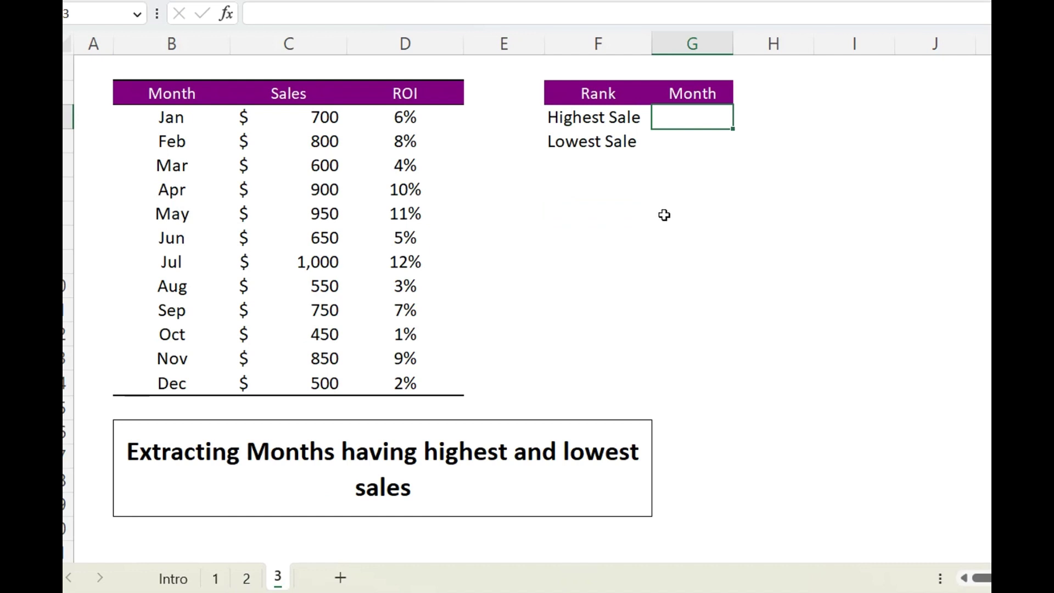
drag(150, 99, 362, 371)
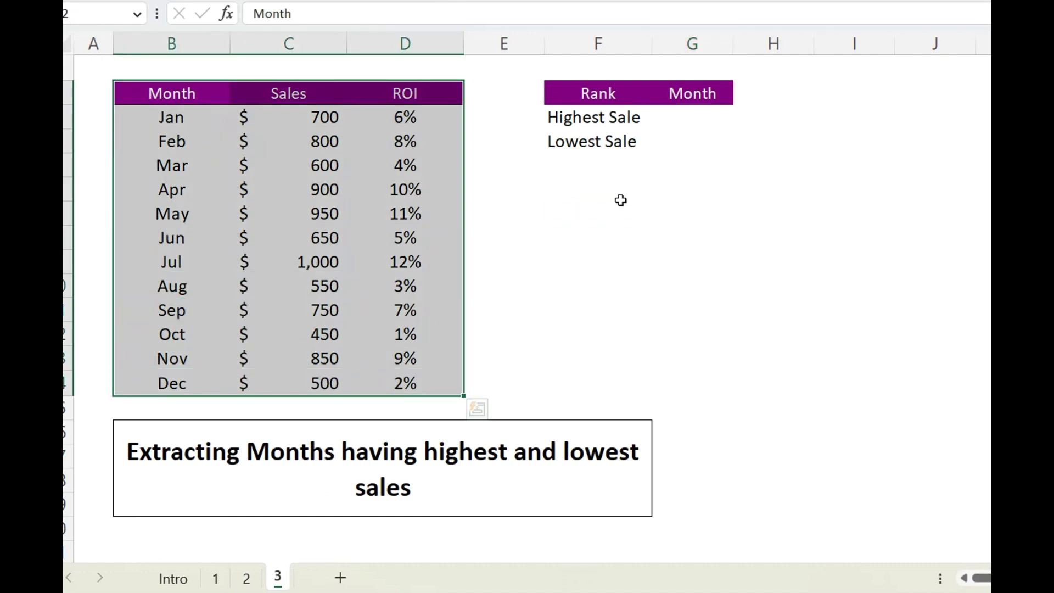
click(674, 186)
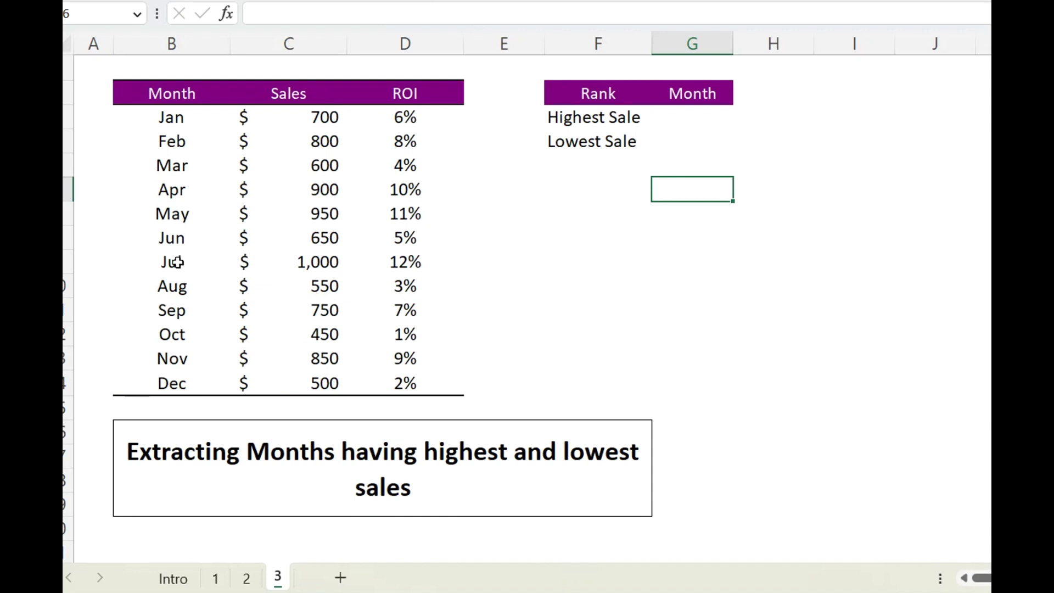
drag(177, 262, 357, 263)
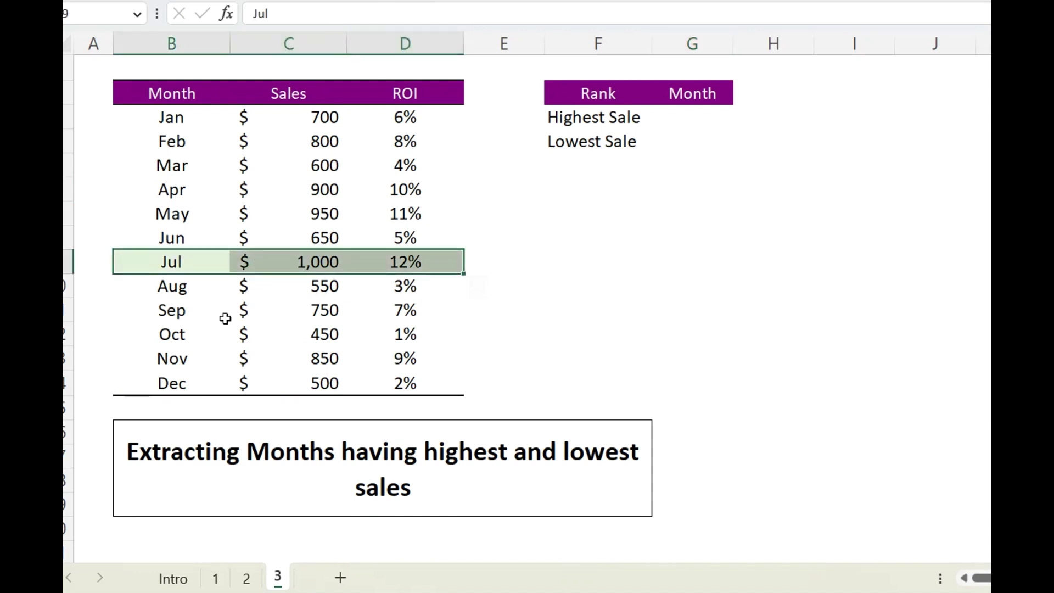
Shade the Oct row, the lowest-sales month, light orange
drag(173, 336, 377, 335)
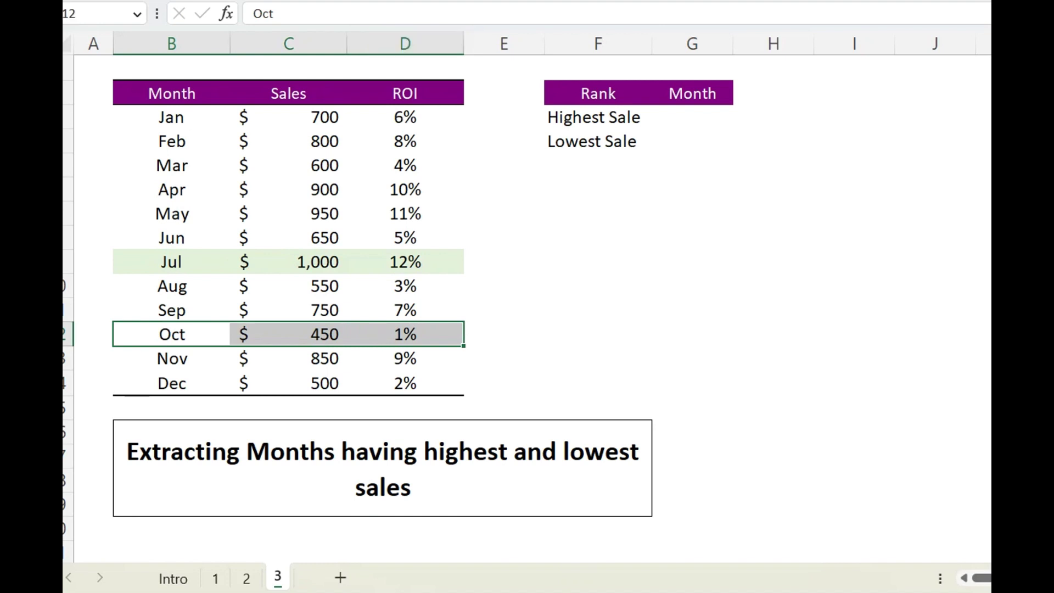
click(384, 0)
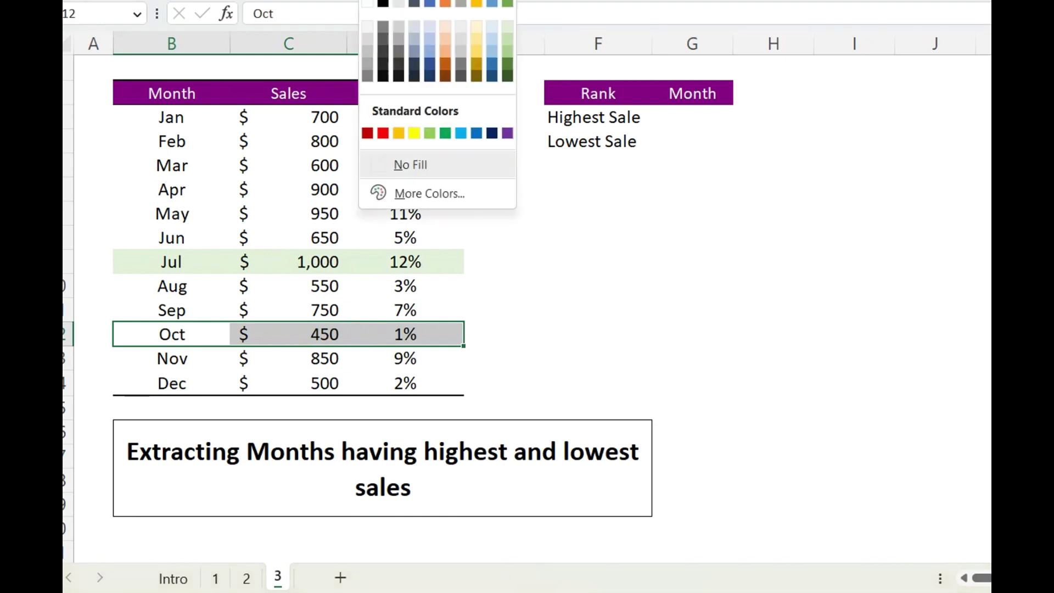
click(445, 27)
click(647, 195)
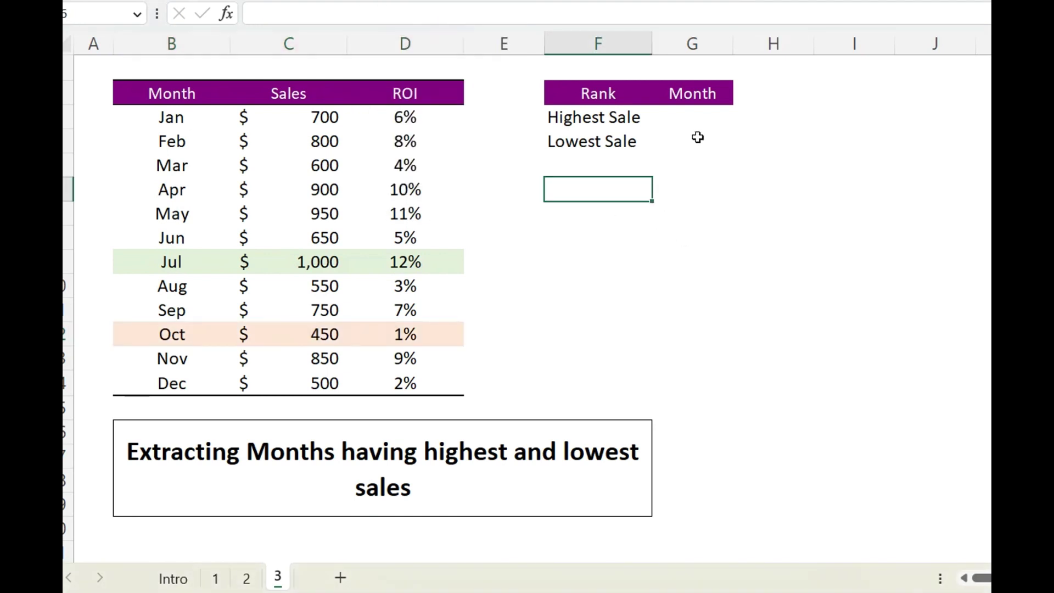
click(694, 123)
Enter =SORTBY(B3:B14,C3:C14,-1) in G3 to list months from Jul down to Oct
text(=)
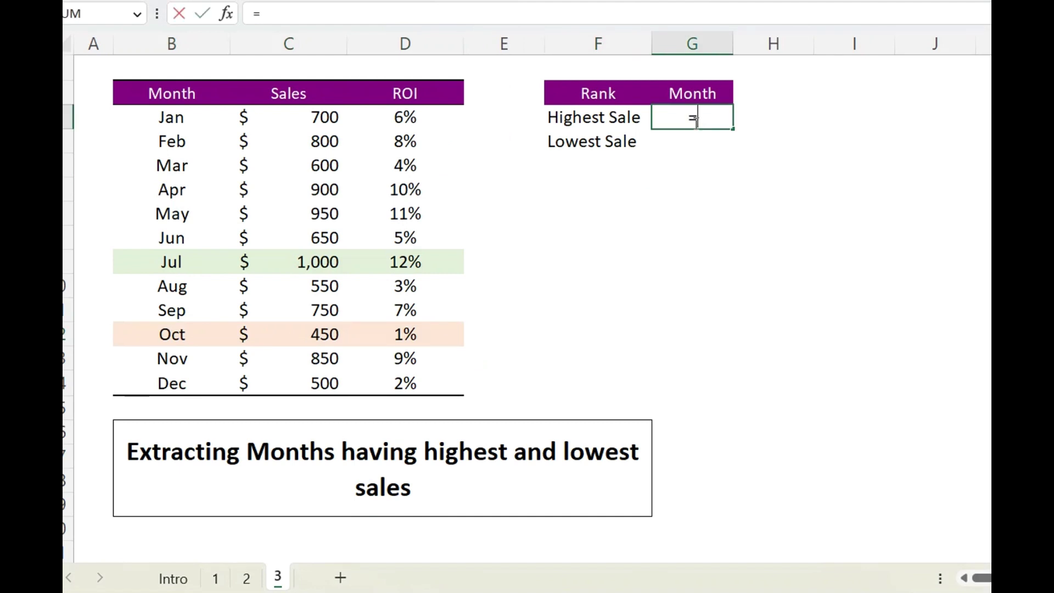
text(sorty)
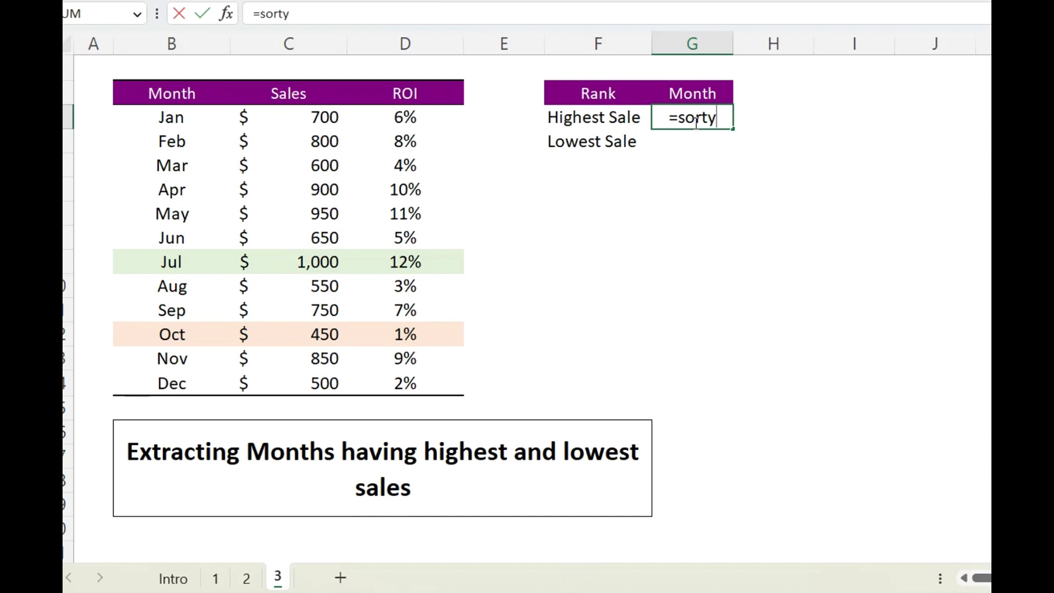
key(BackSpace)
text(by()
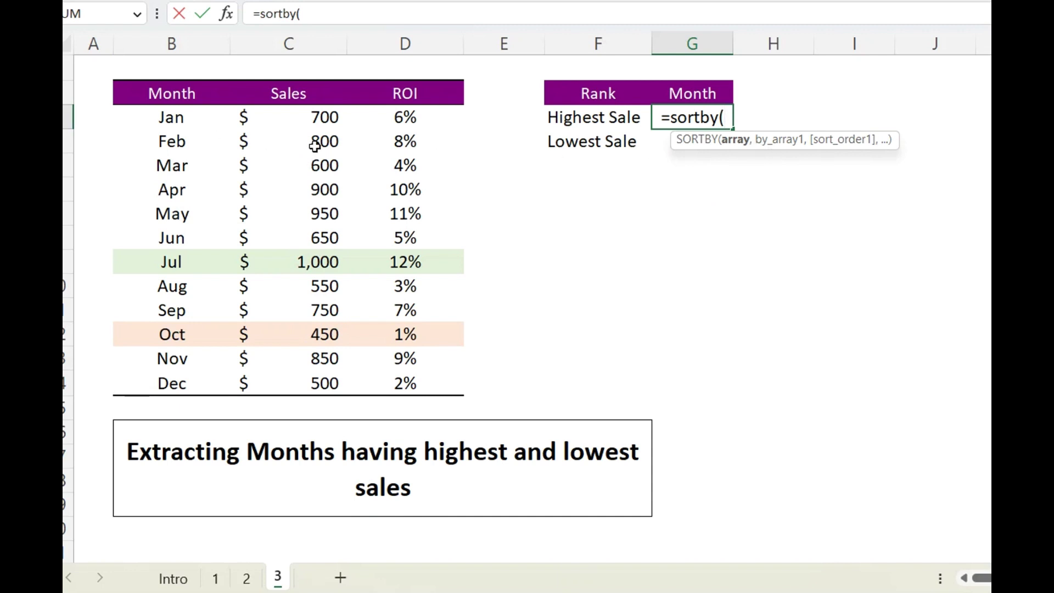
drag(180, 120, 181, 376)
text(,)
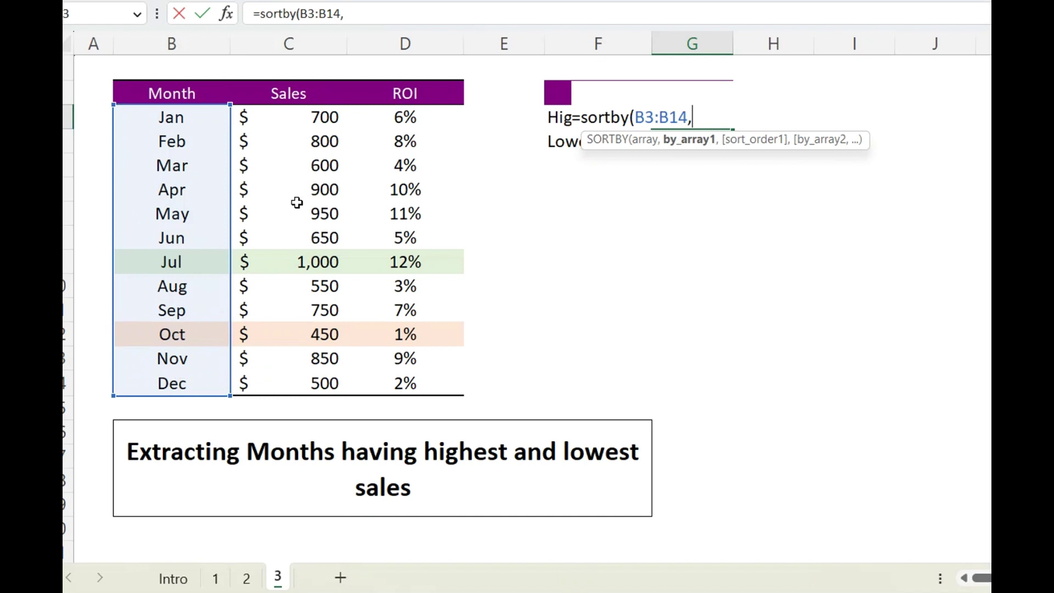
click(305, 114)
drag(306, 114, 306, 376)
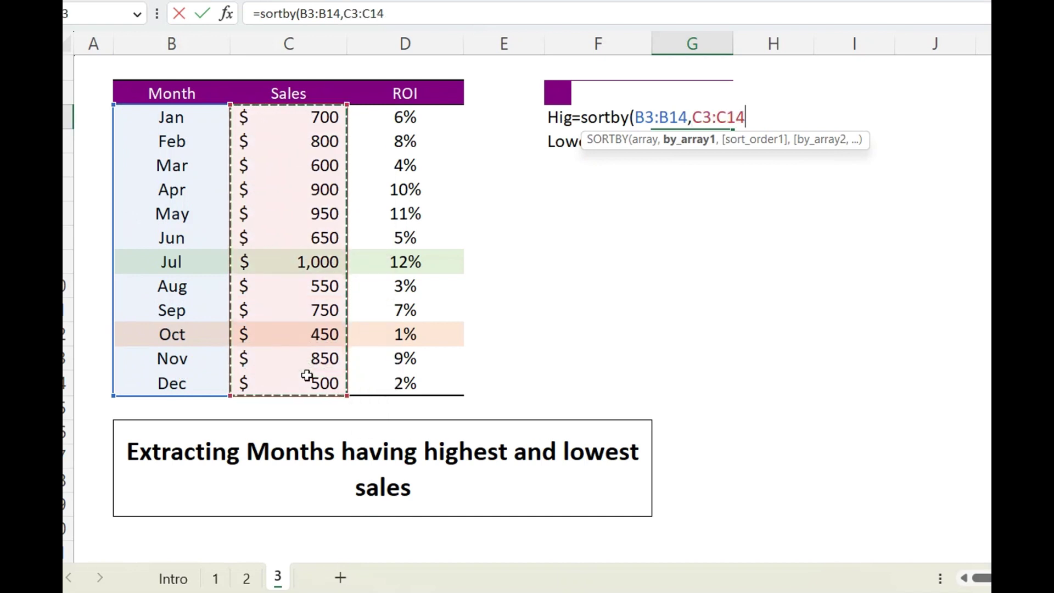
text(,)
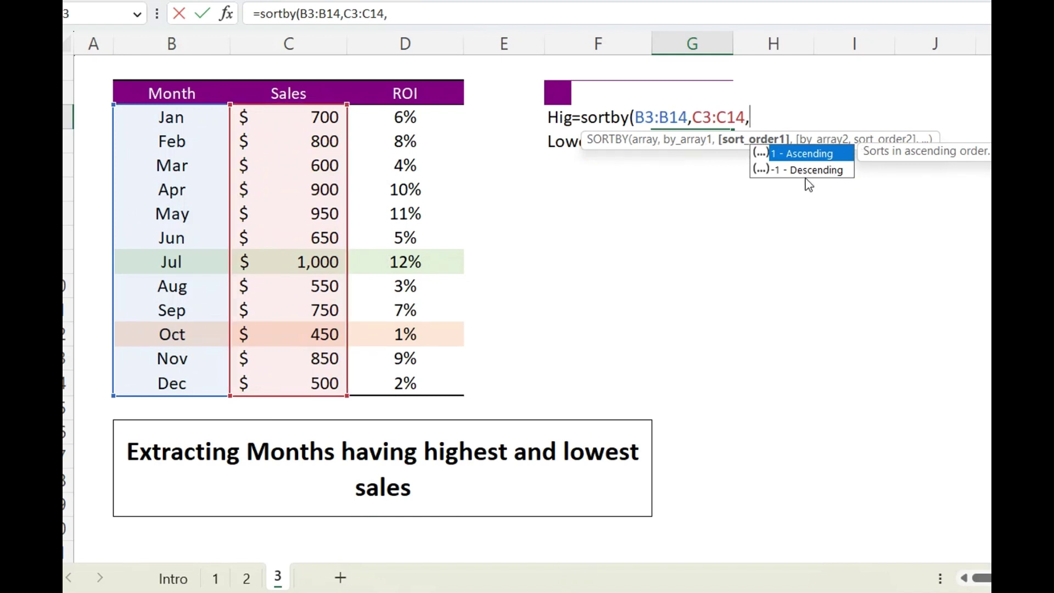
text(-!)
key(BackSpace)
text(1))
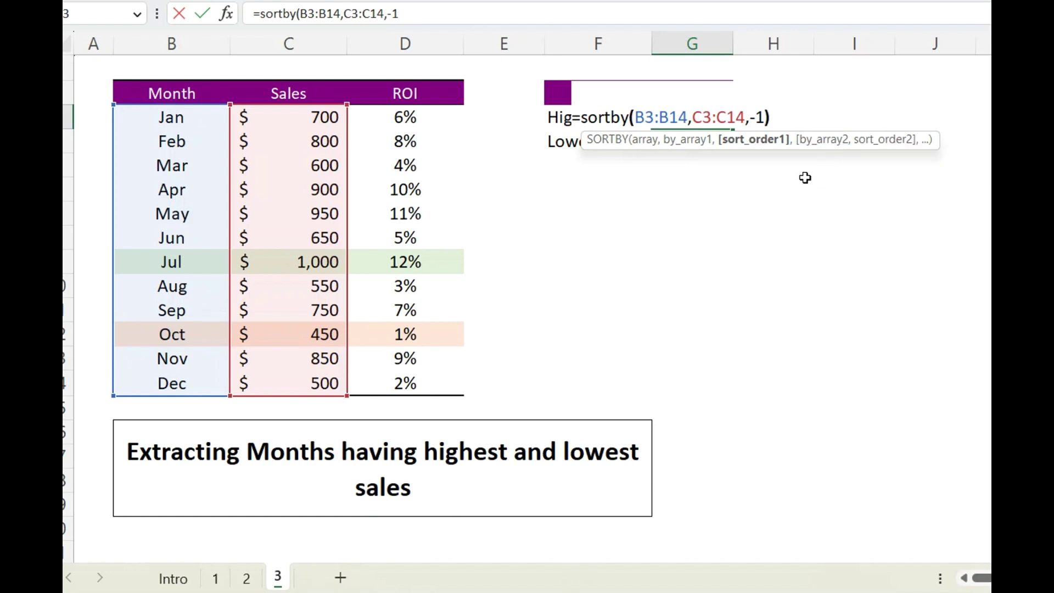
key(Return)
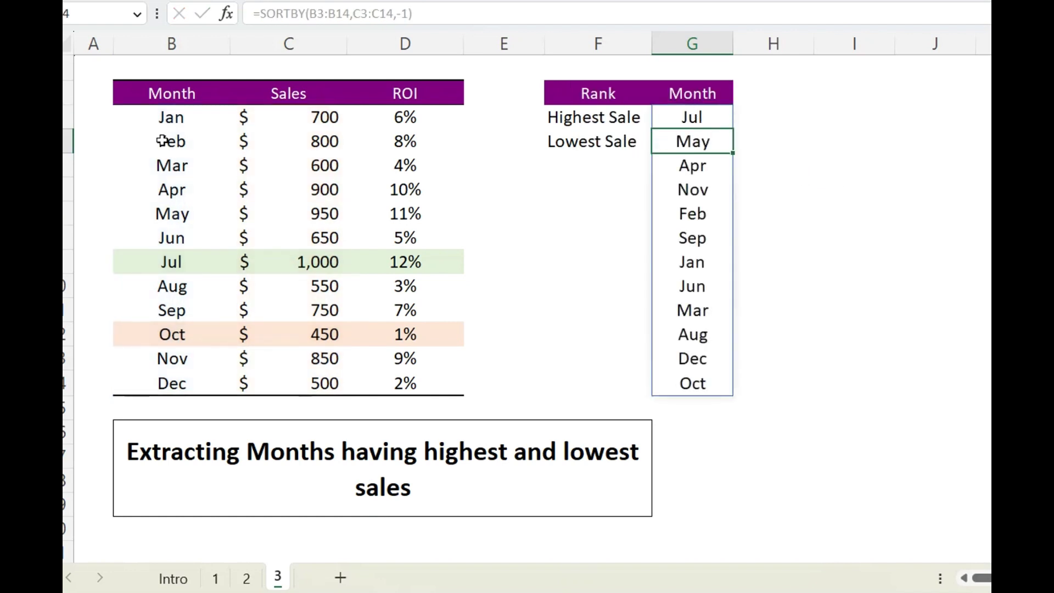
Wrap G3's formula as =TAKE(SORTBY(B3:B14,C3:C14,-1),{1,-1}) to return Jul and Oct
drag(328, 121, 337, 370)
click(706, 113)
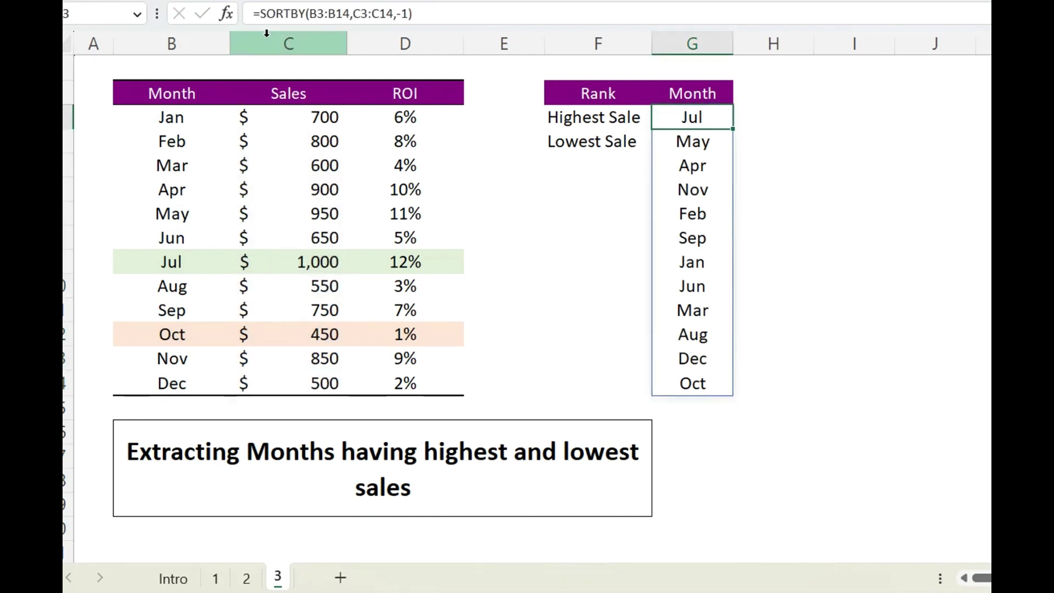
click(264, 12)
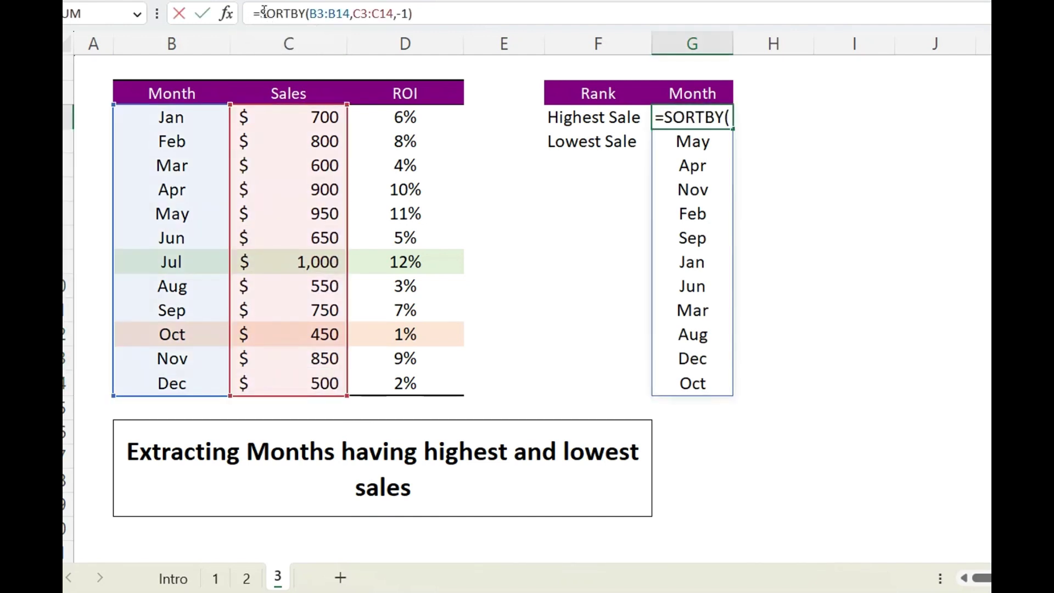
text(take)
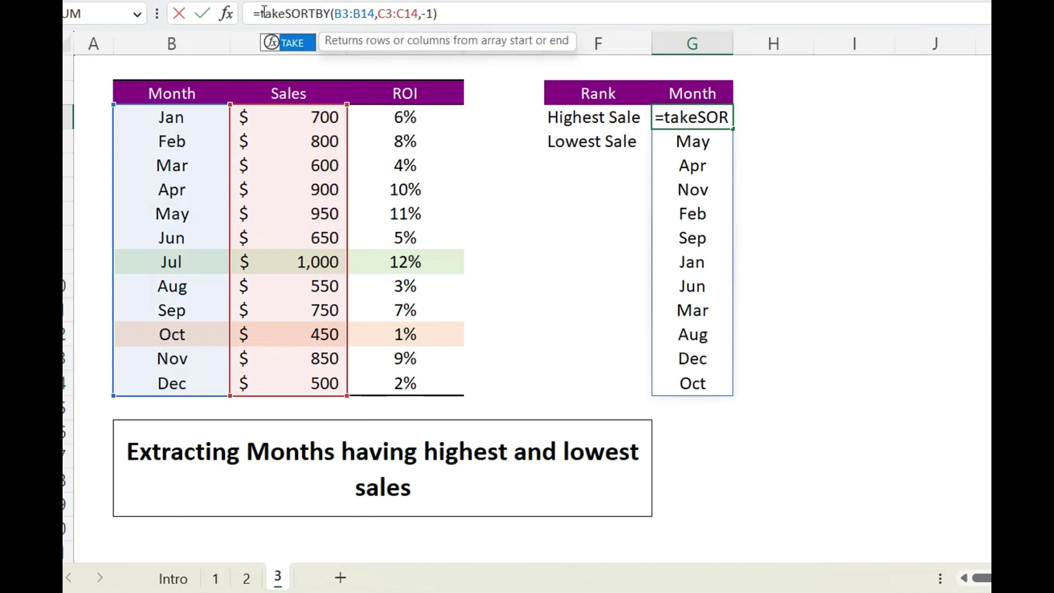
text(()
click(518, 15)
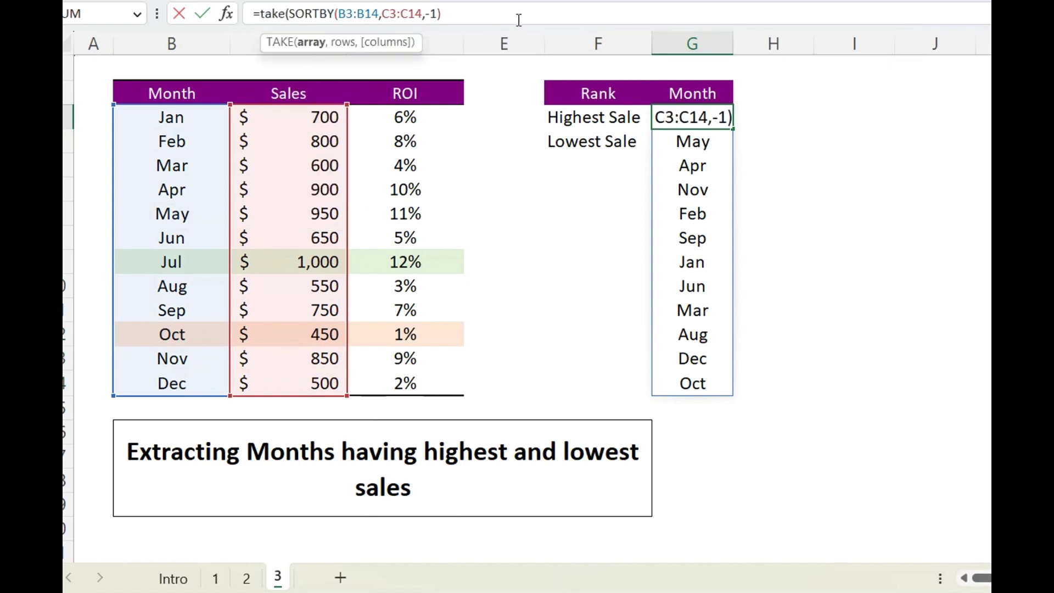
text(,)
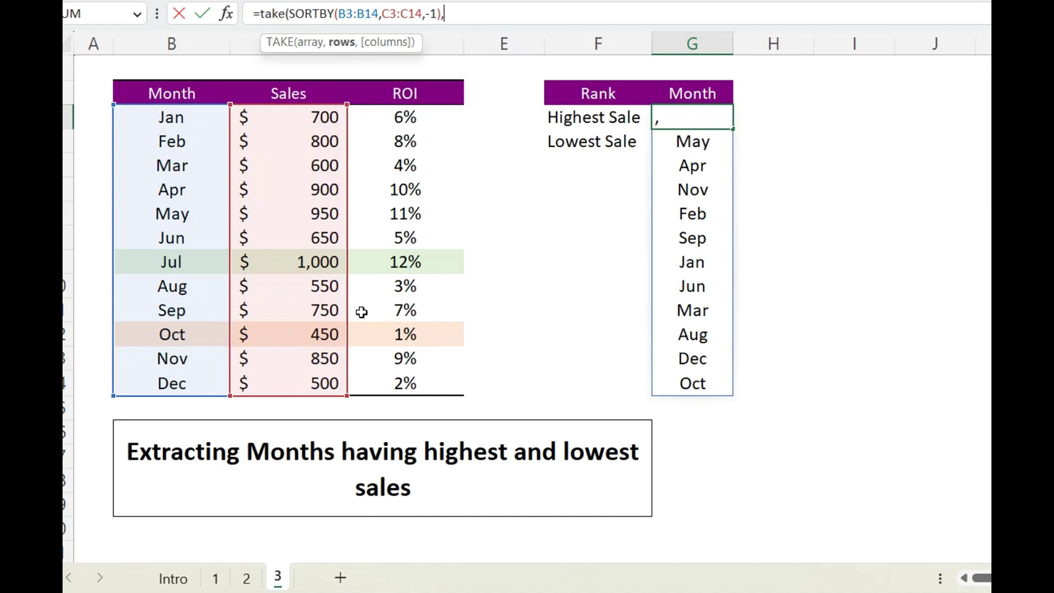
text({1,-1}))
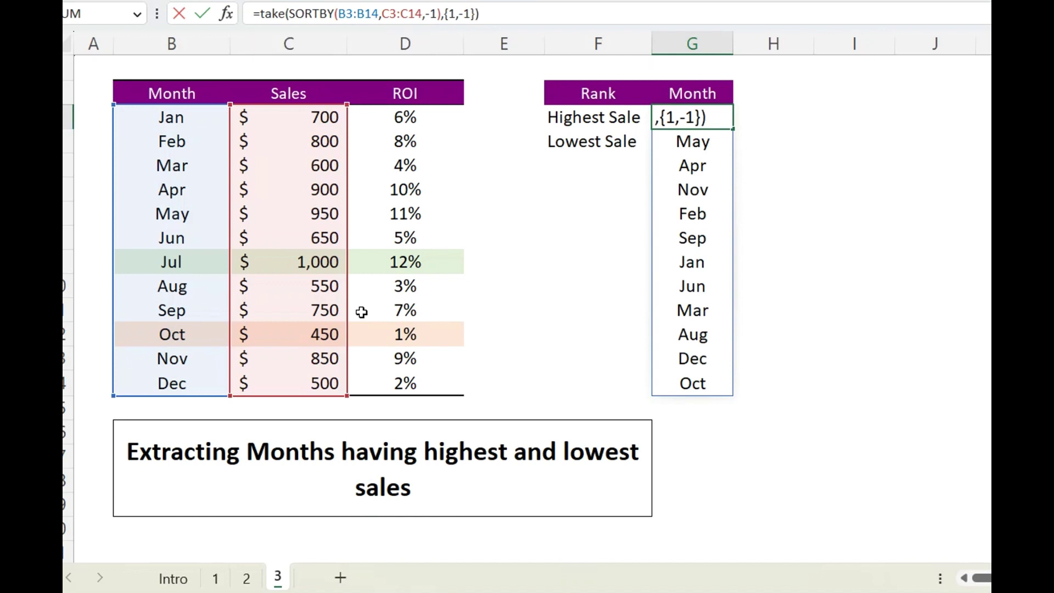
key(Return)
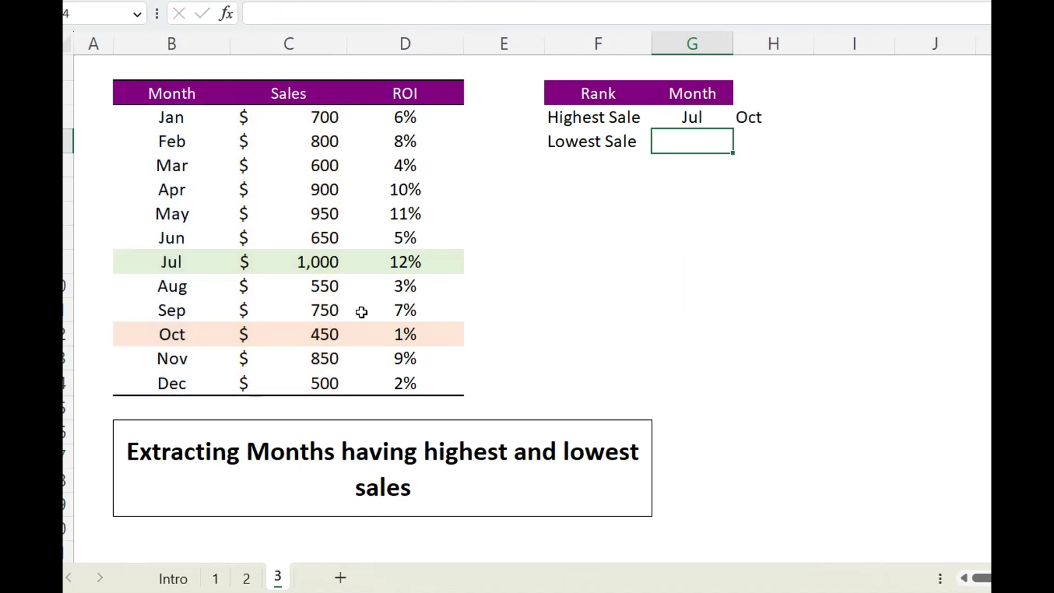
key(Up)
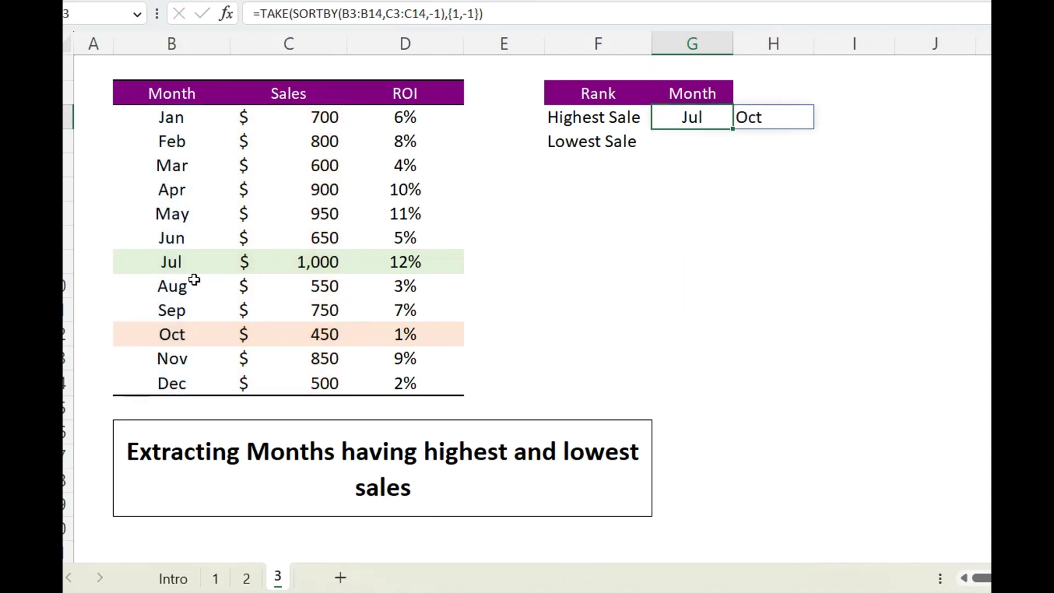
Change the array constant in G3 from {1,-1} to {1;-1}, placing Oct below Jul
drag(176, 262, 390, 261)
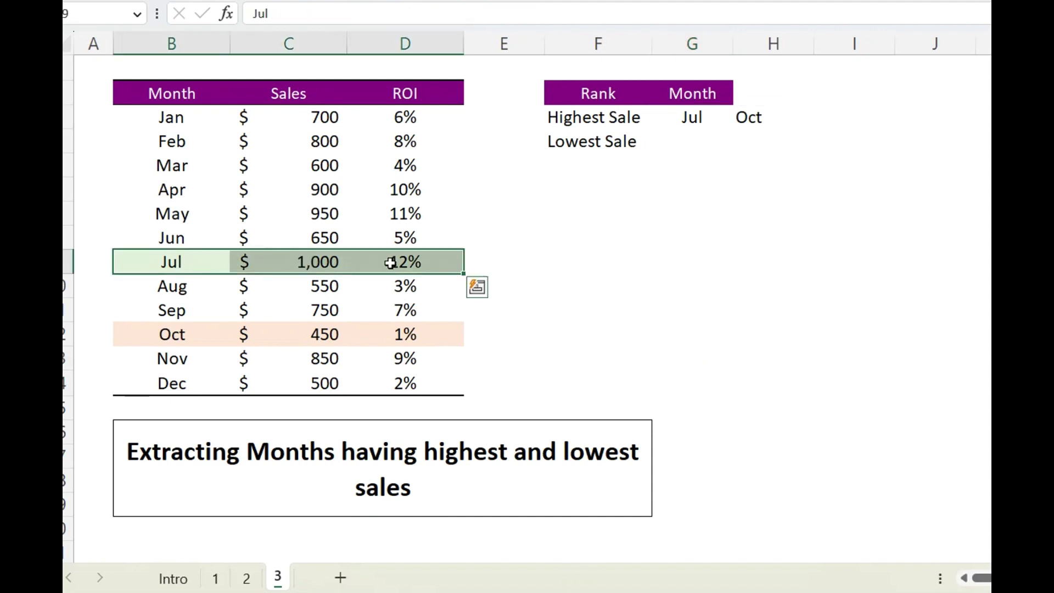
drag(145, 336, 377, 335)
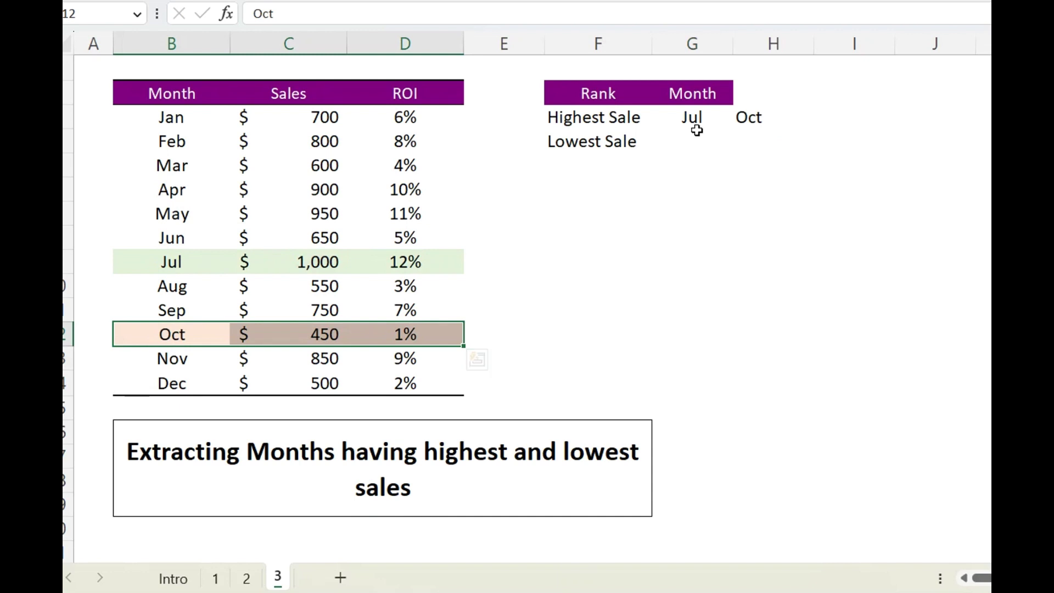
click(695, 115)
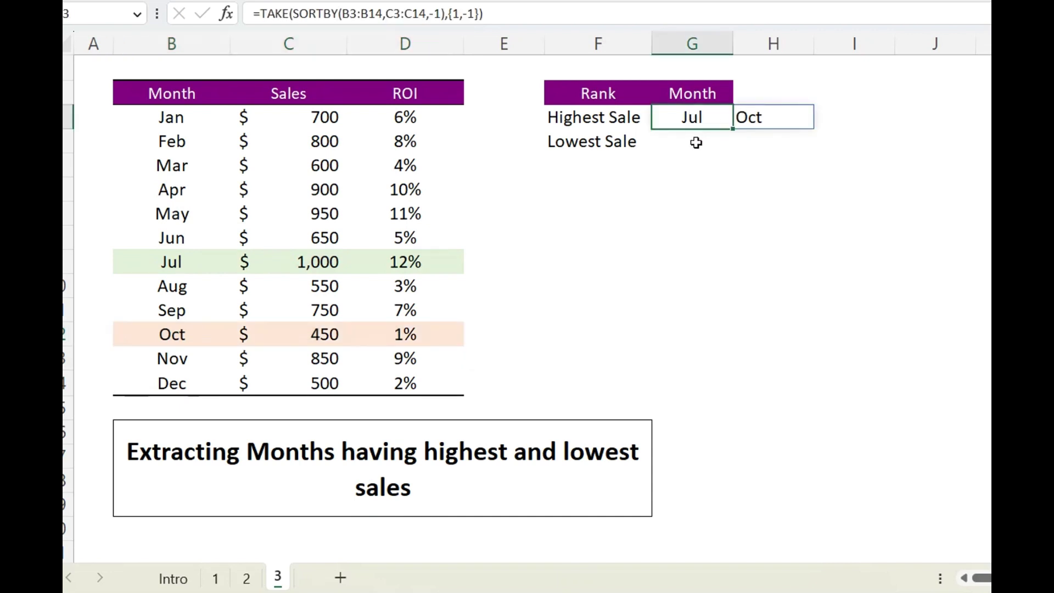
click(464, 15)
text(-)
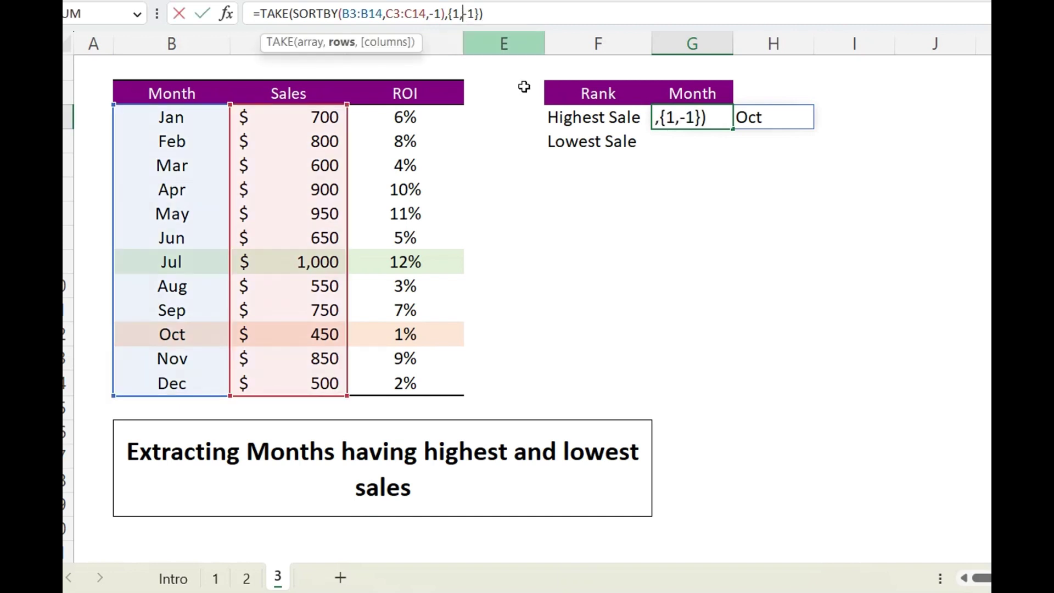
key(BackSpace)
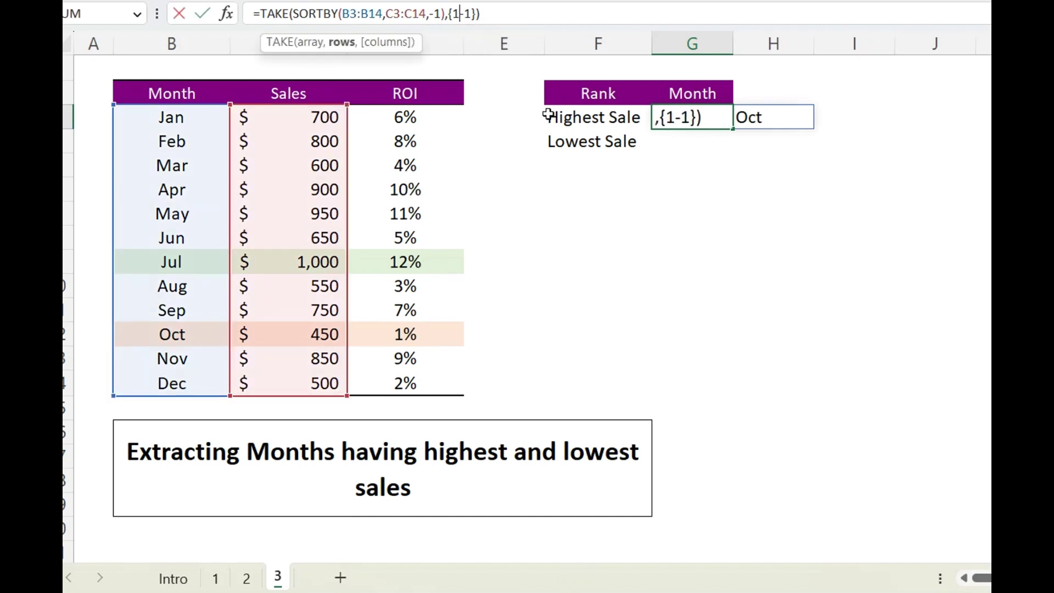
text(;)
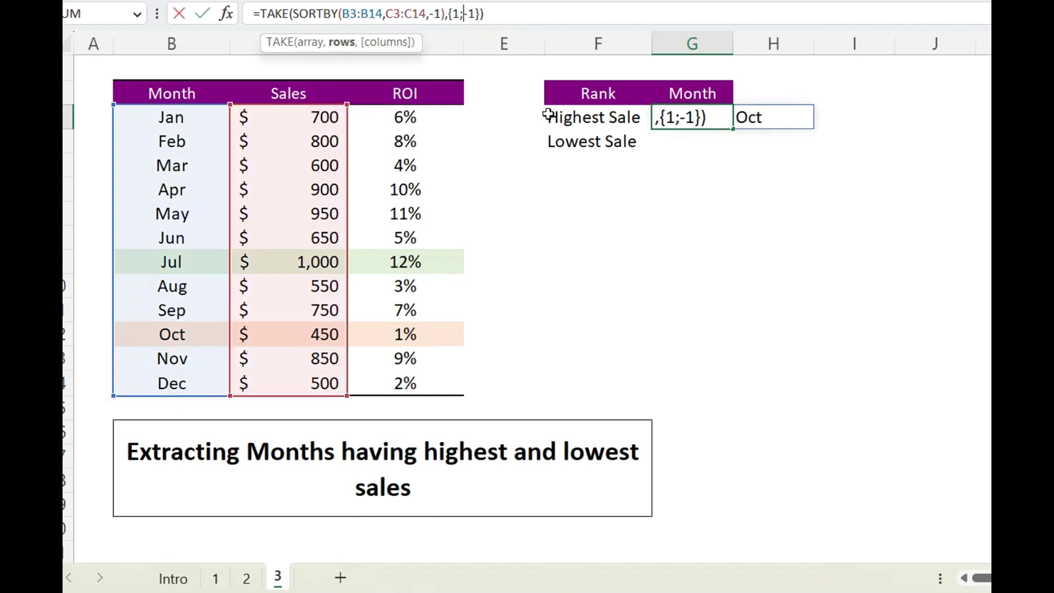
key(Return)
click(675, 196)
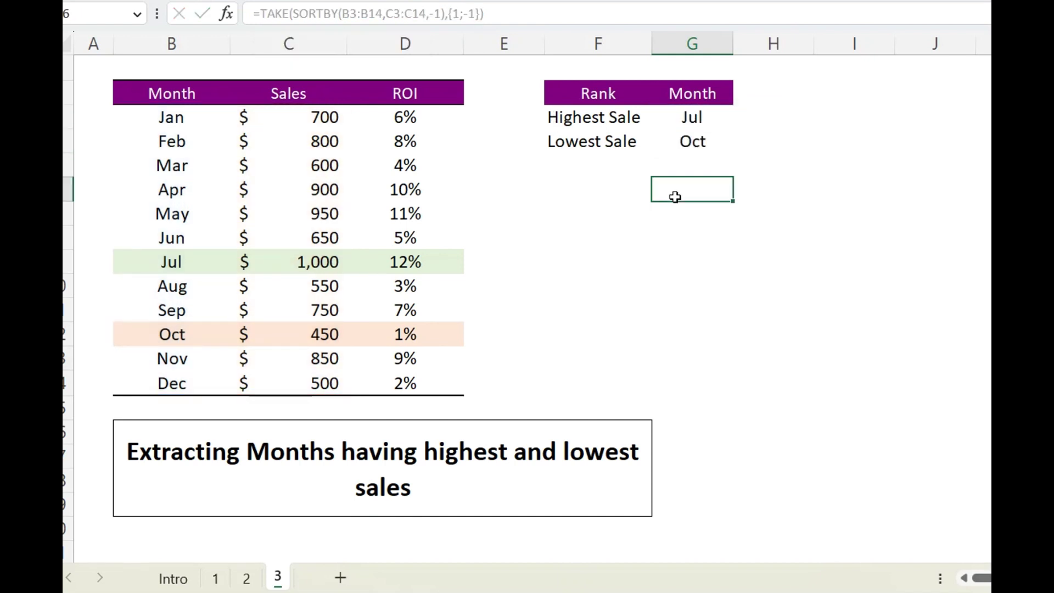